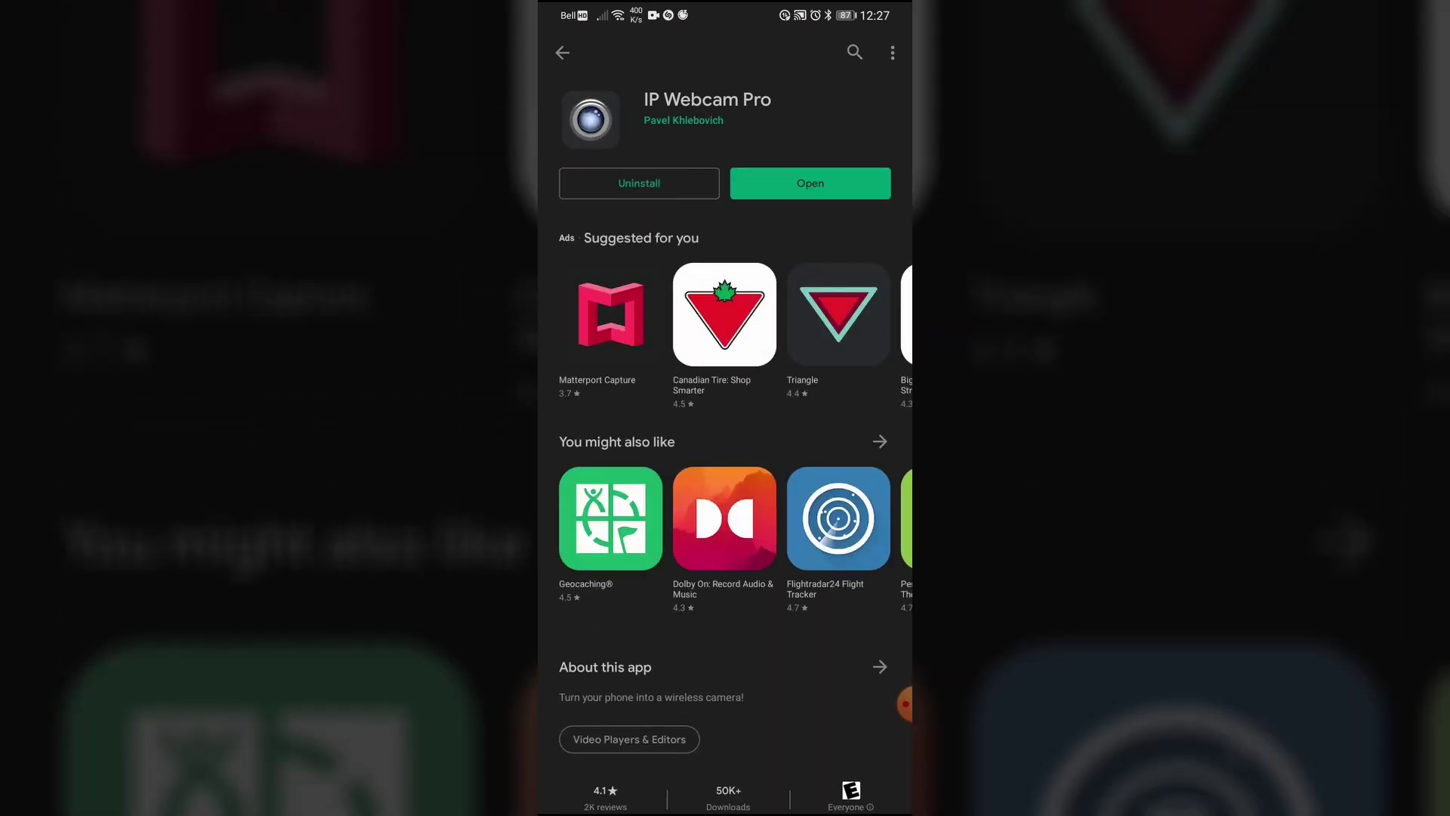
Launch the installed IP Webcam Pro app from its Play Store page.
left_click(810, 182)
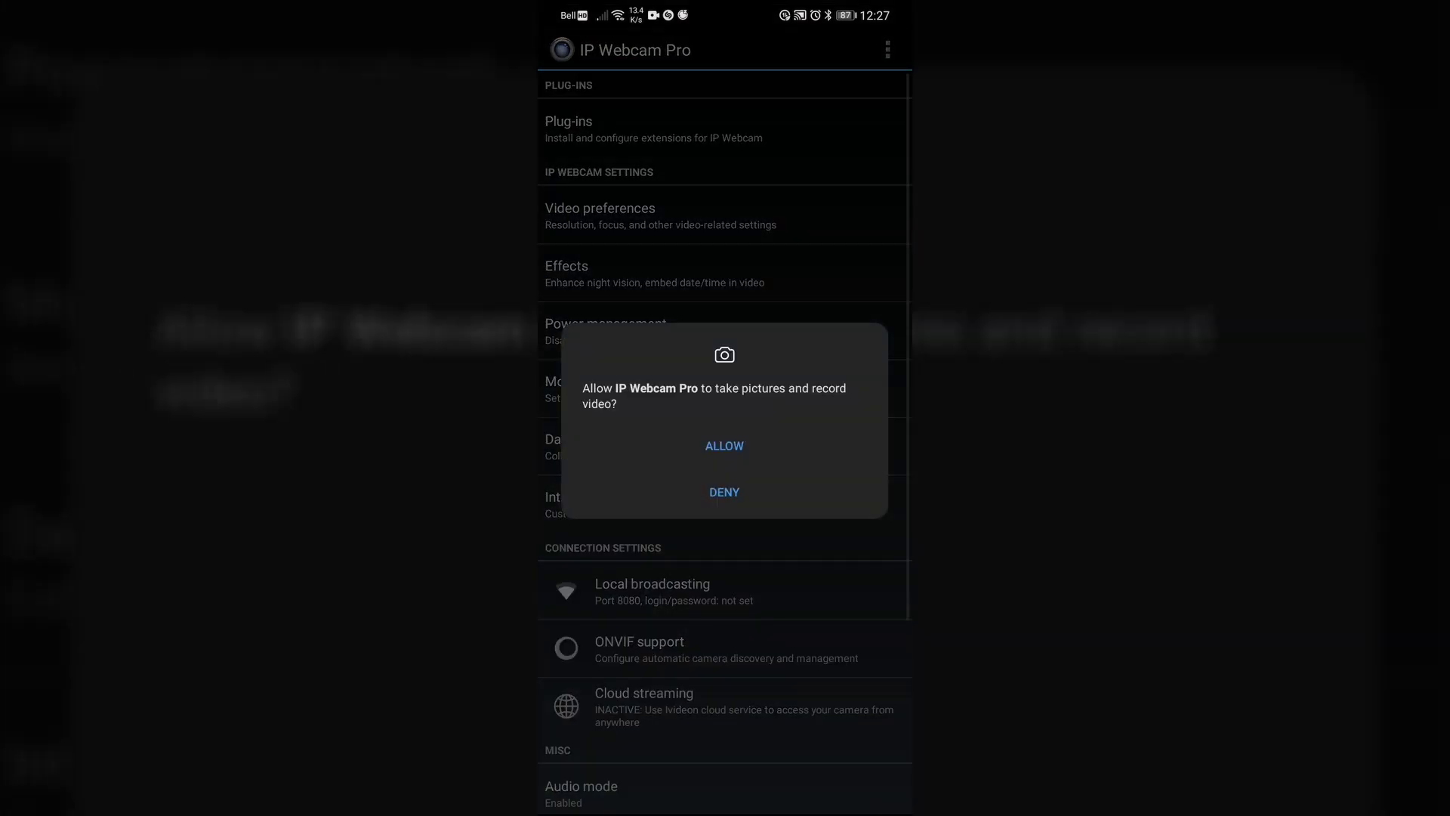
Grant IP Webcam Pro camera, storage and microphone access.
left_click(724, 446)
left_click(724, 445)
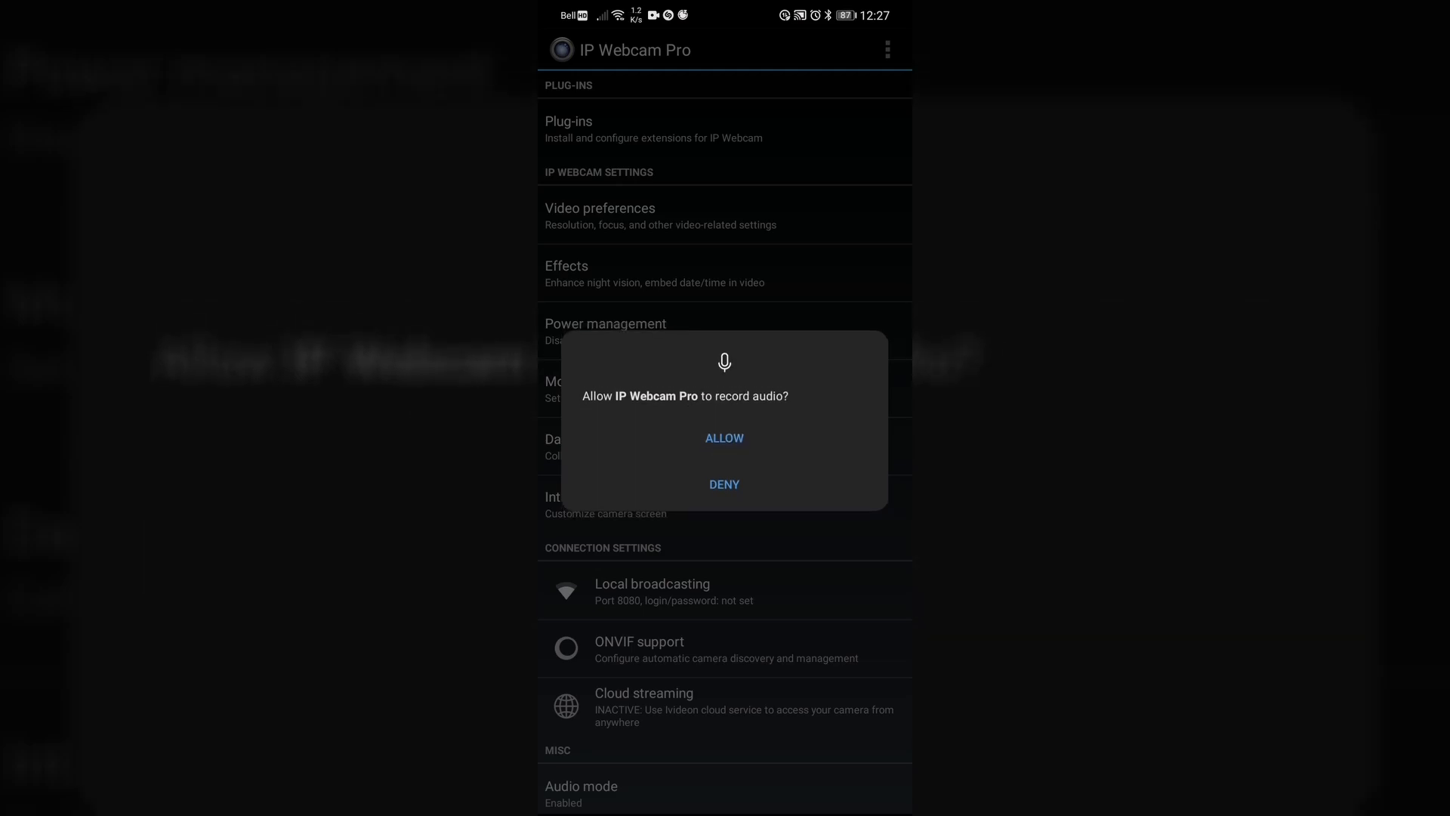
left_click(724, 438)
Set the main camera to Camera2: Primary camera (recommended) in Video preferences.
left_click(657, 215)
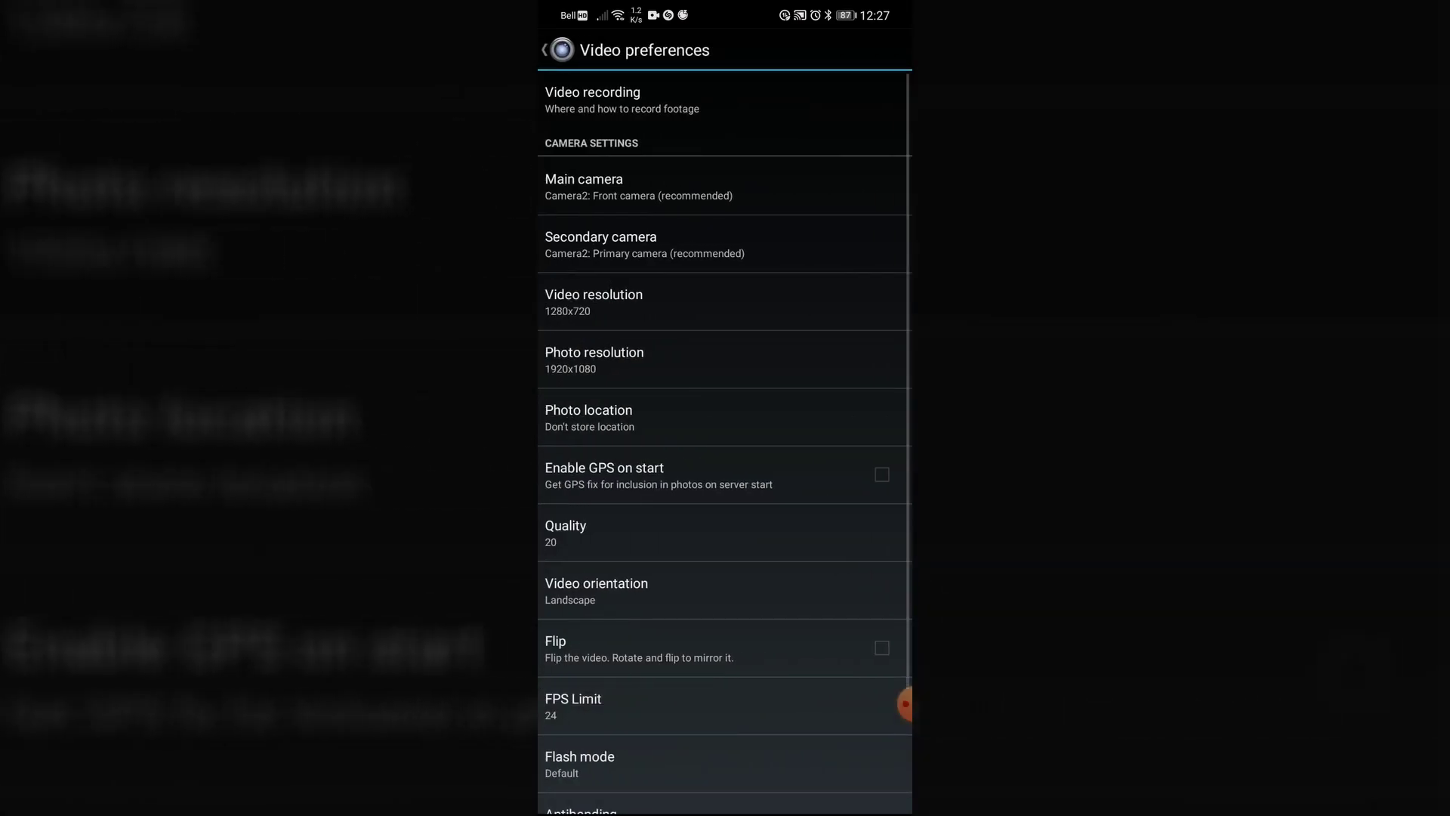
left_click(639, 186)
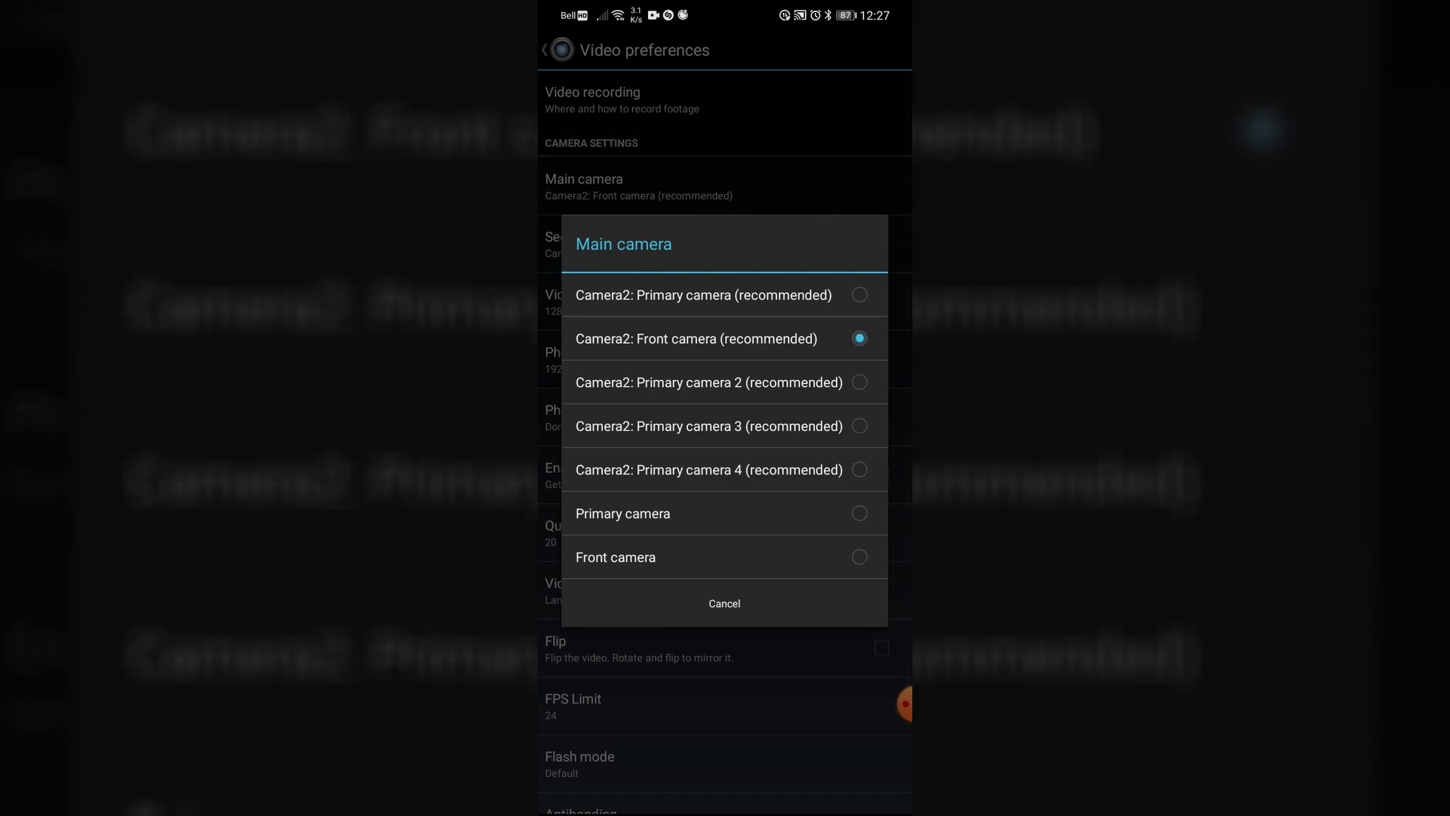
left_click(704, 294)
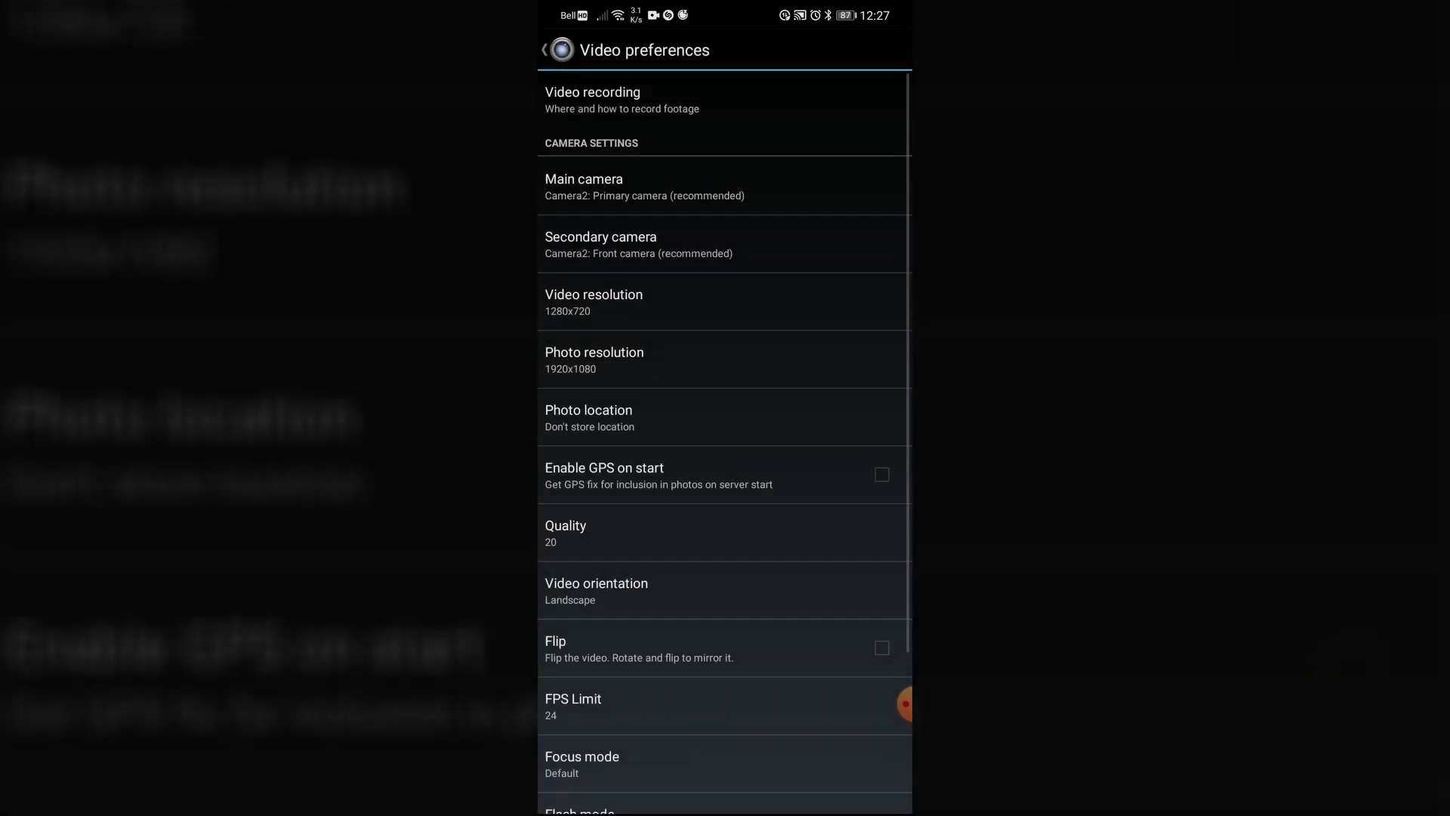
Review the photo resolution choices and leave them unchanged.
left_click(595, 359)
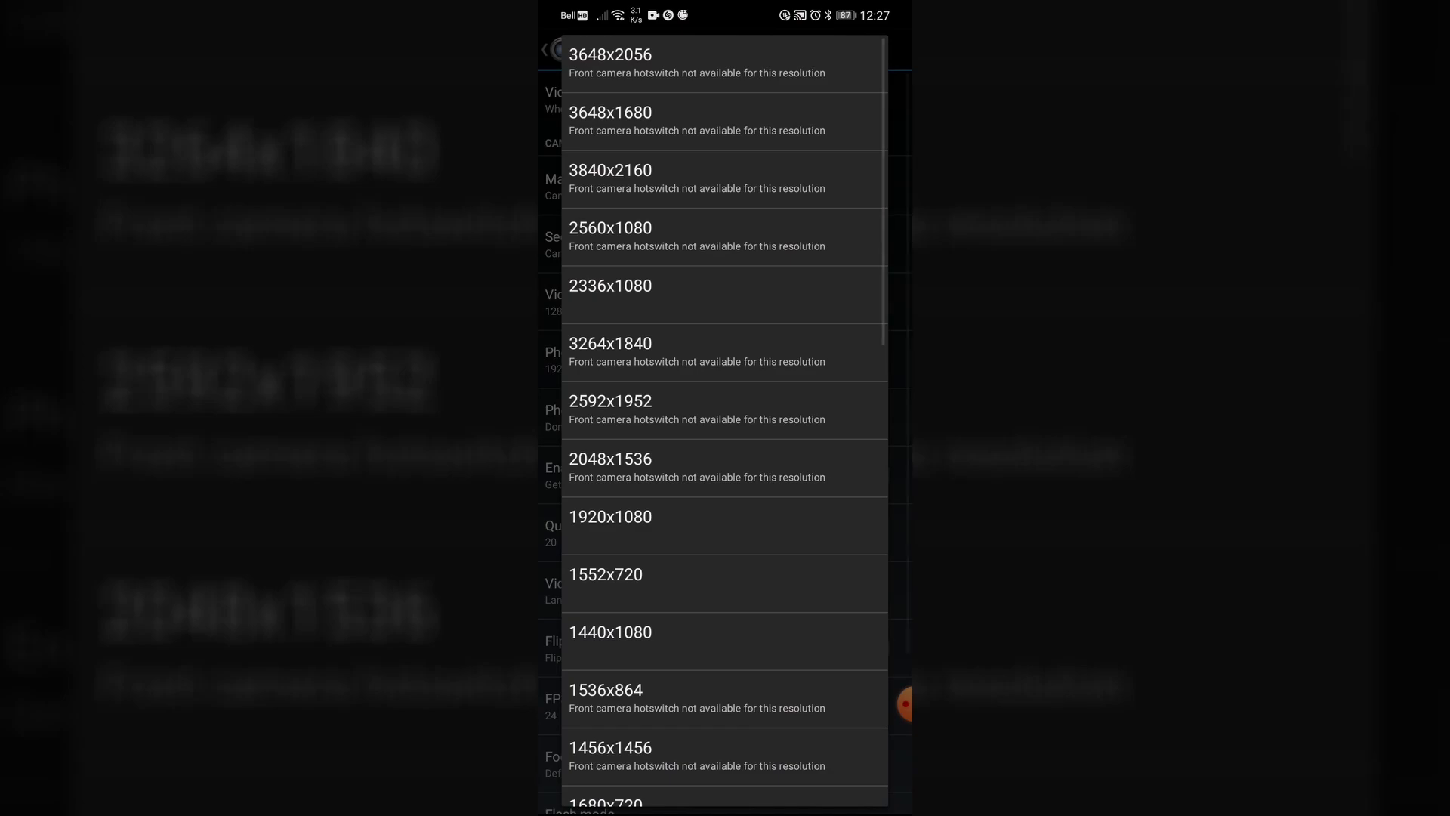
scroll(725, 423, "down", 10)
scroll(725, 423, "down", 3)
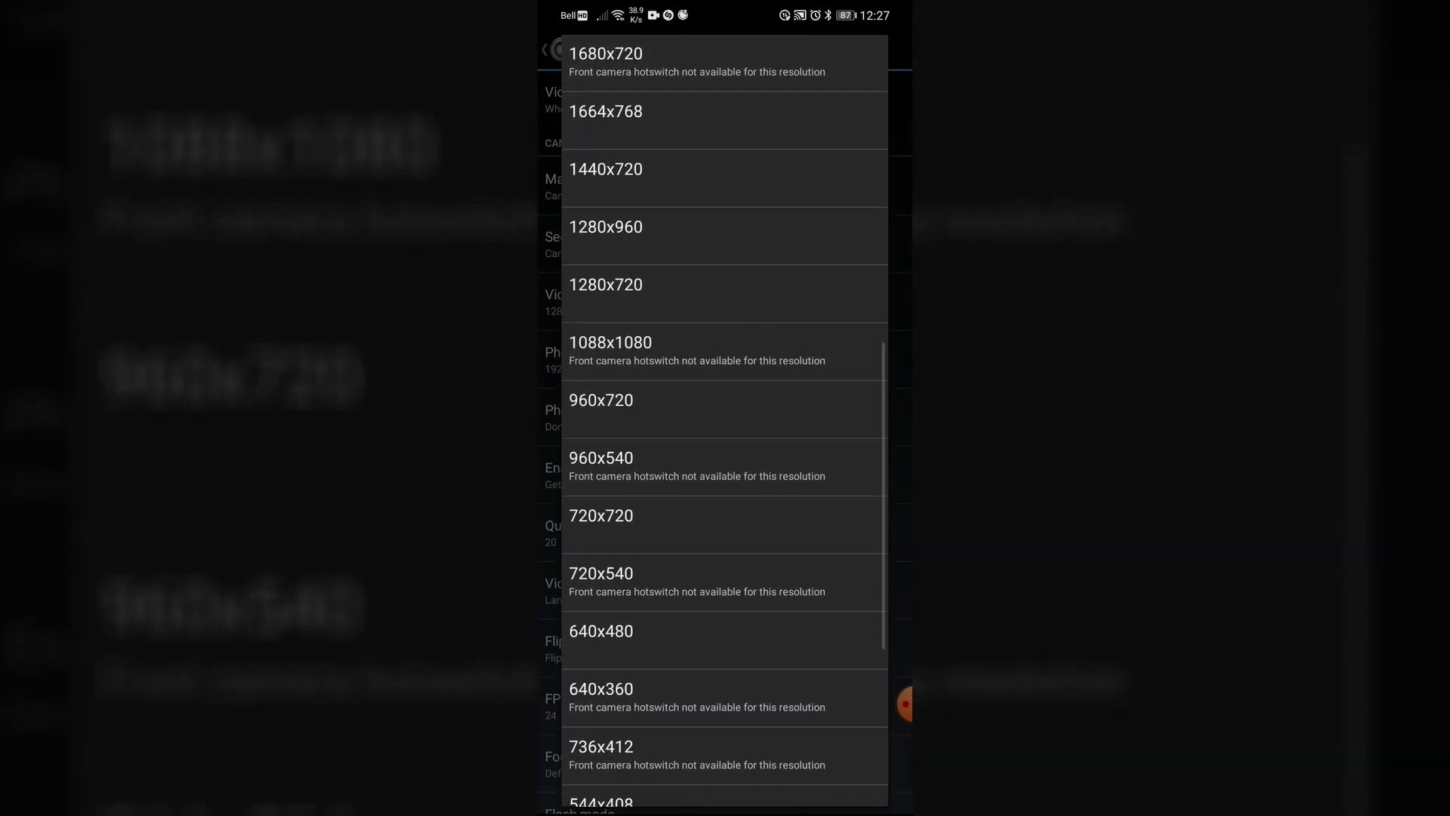
key("Escape")
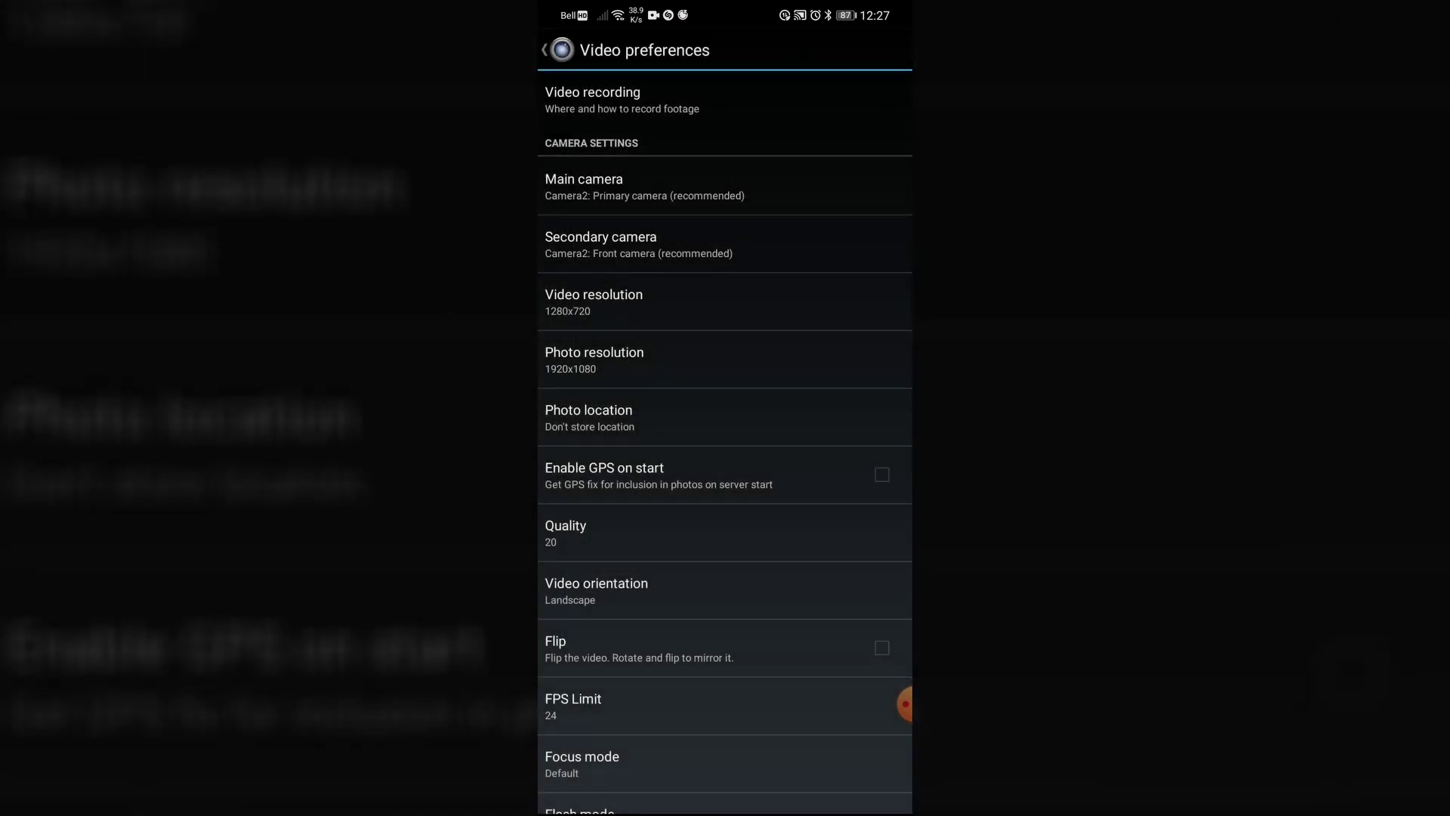
scroll(725, 423, "down", 3)
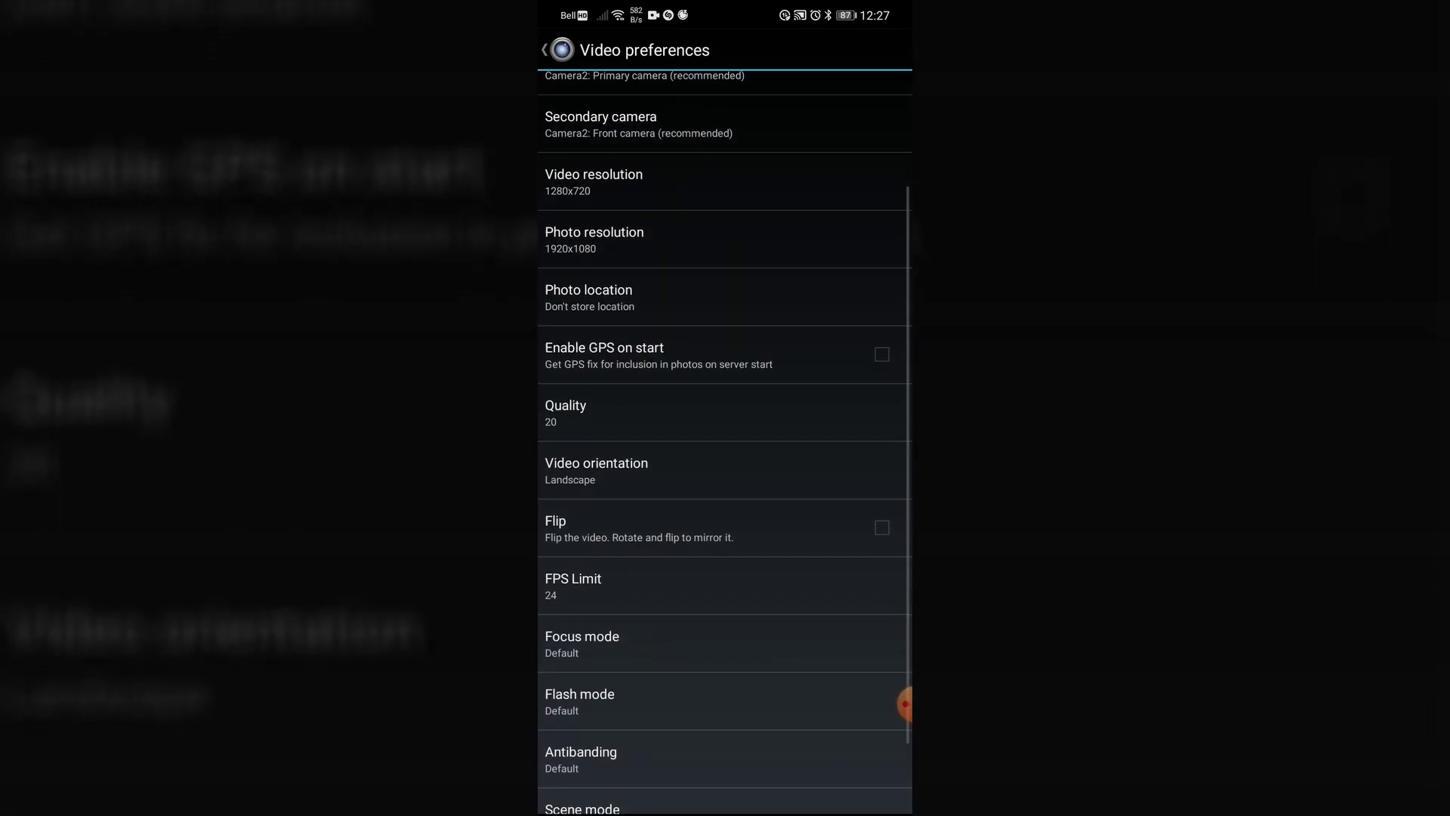
Check the video quality setting, leaving it at 20.
left_click(637, 408)
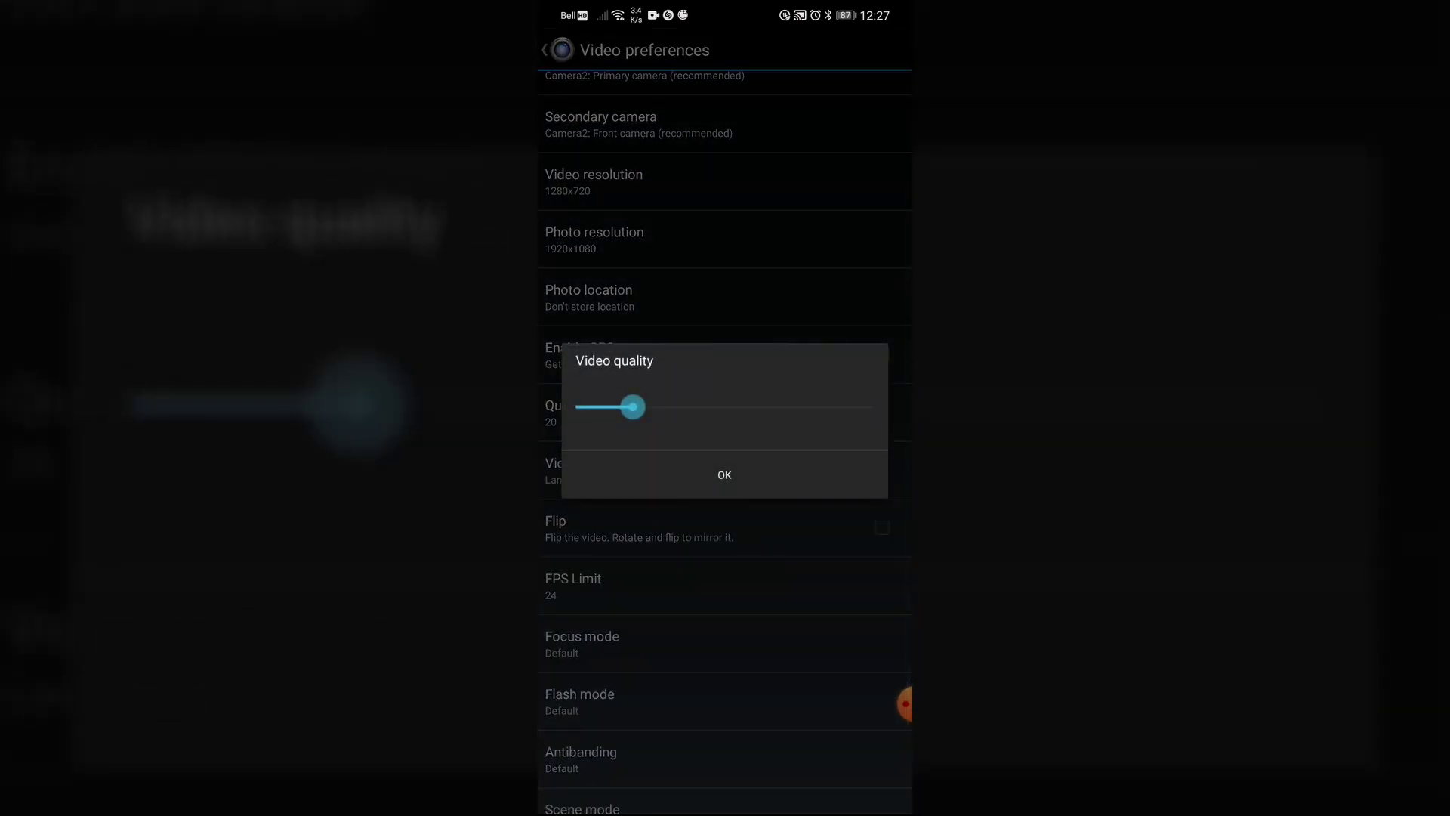
key("Escape")
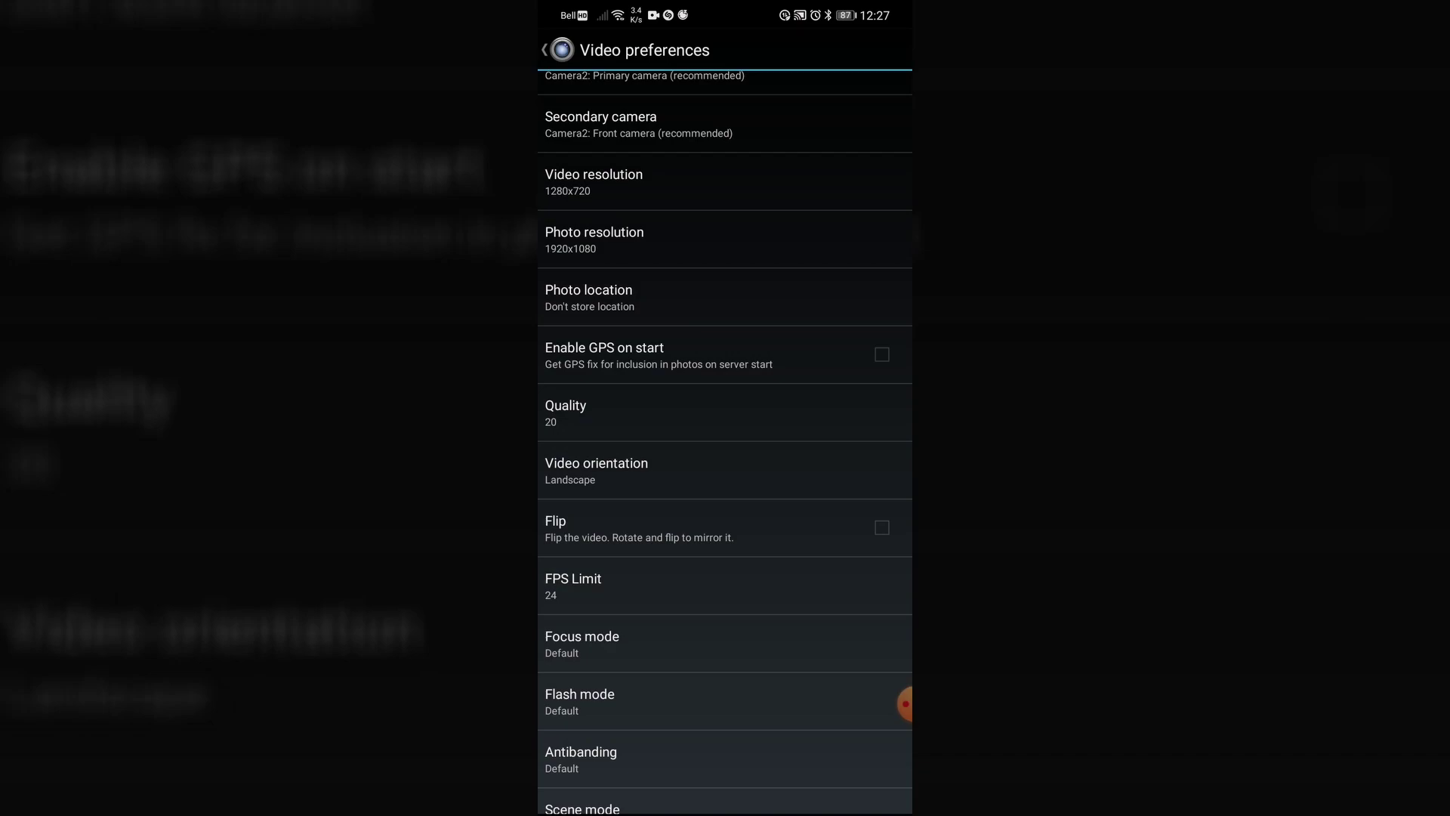
scroll(725, 423, "down", 2)
Change the FPS limit from 24 to 20 and return to the main settings list.
left_click(596, 499)
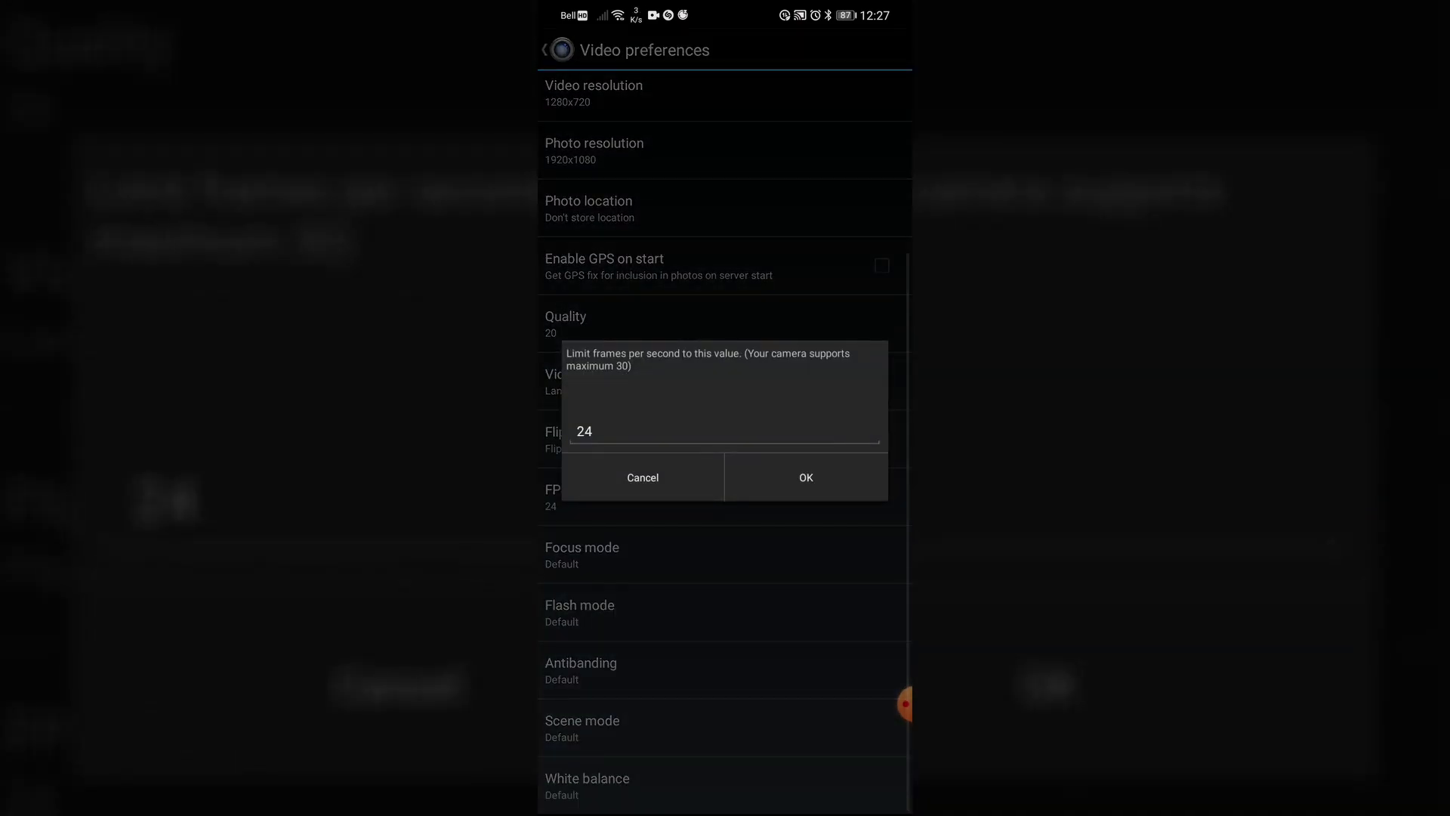
left_click(589, 432)
key("BackSpace")
type("0")
left_click(803, 359)
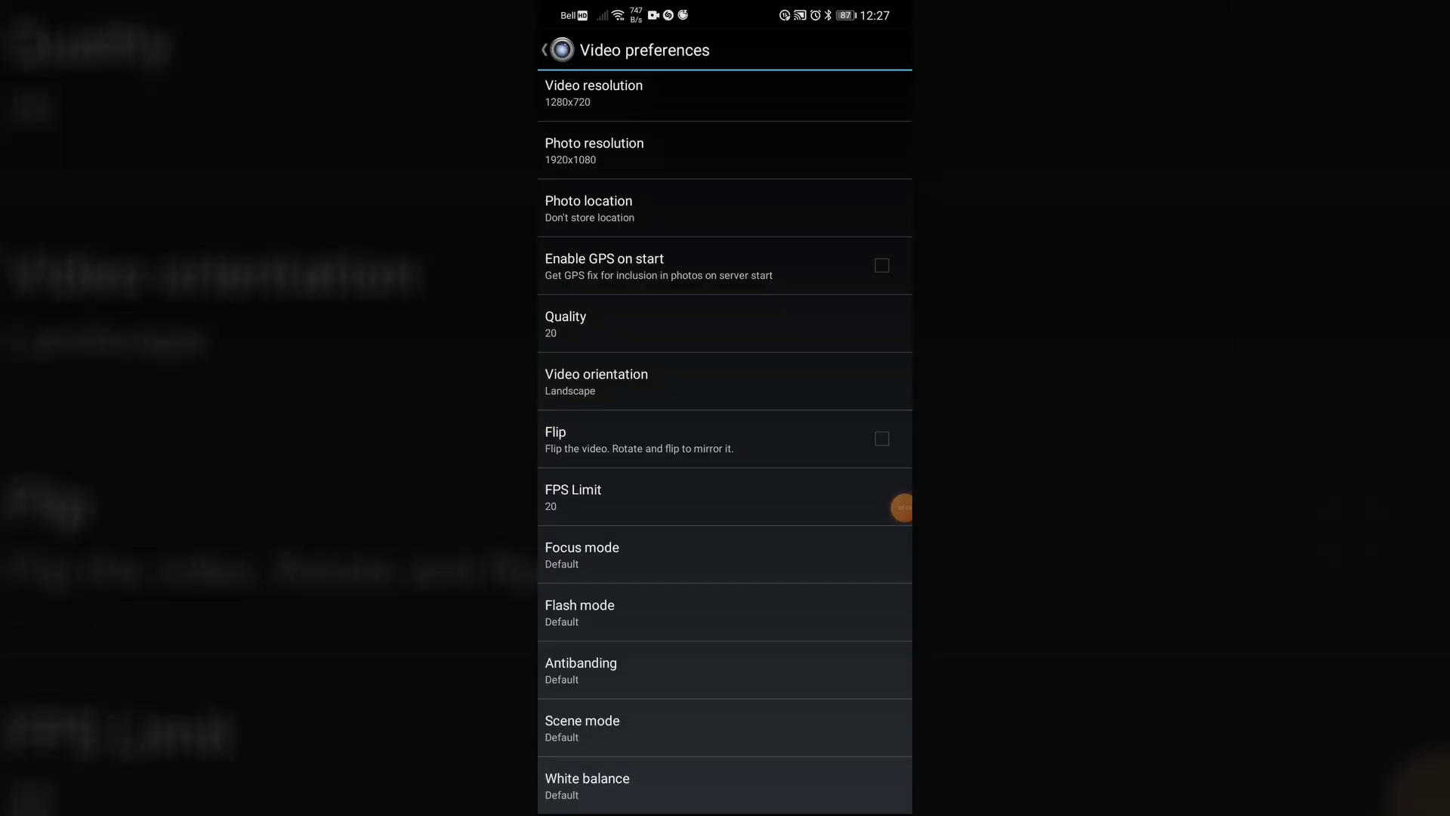
key("Escape")
scroll(725, 453, "down", 5)
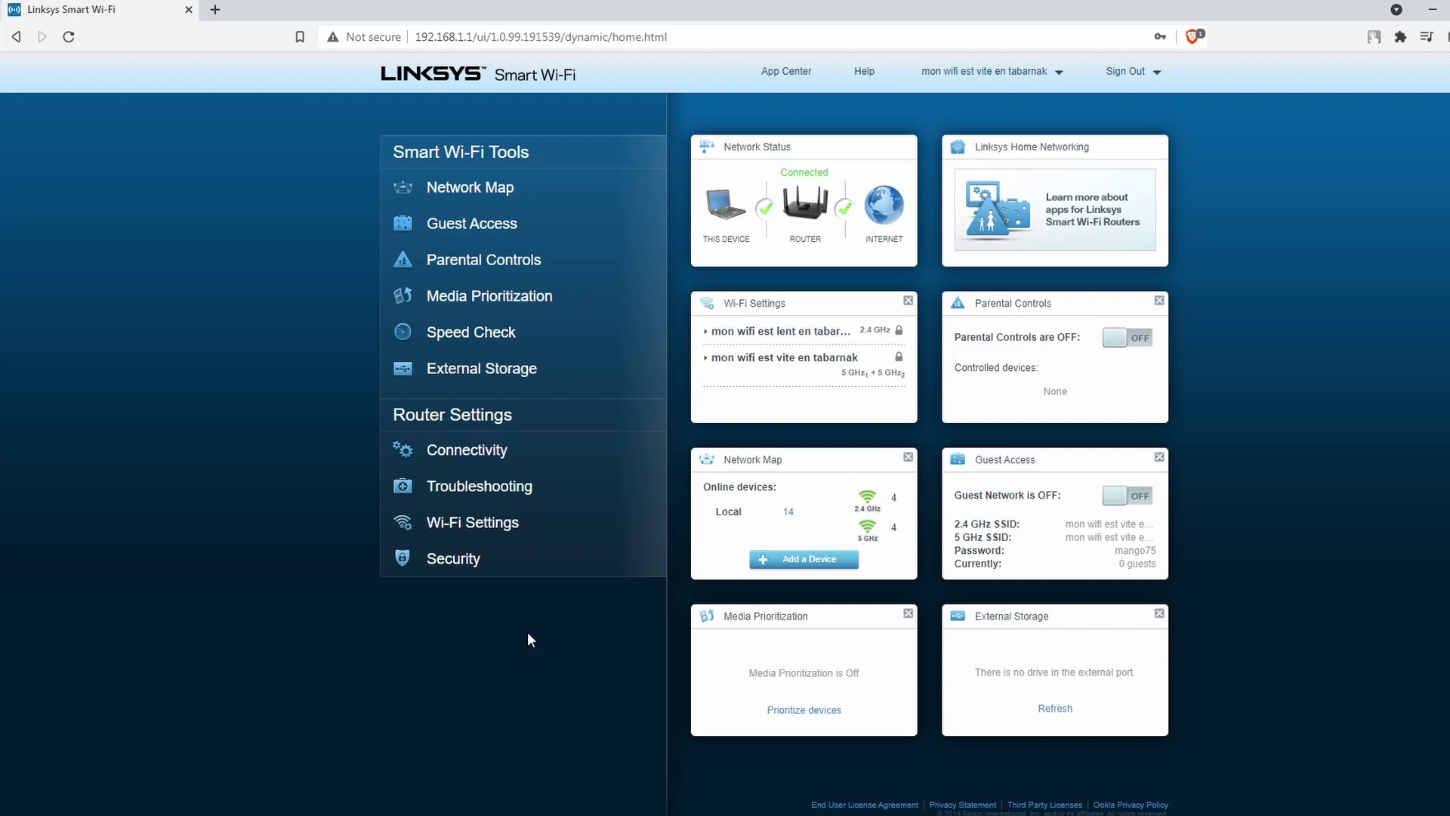
Go to Security > Apps and Gaming > Single Port Forwarding in the router dashboard.
left_click(513, 572)
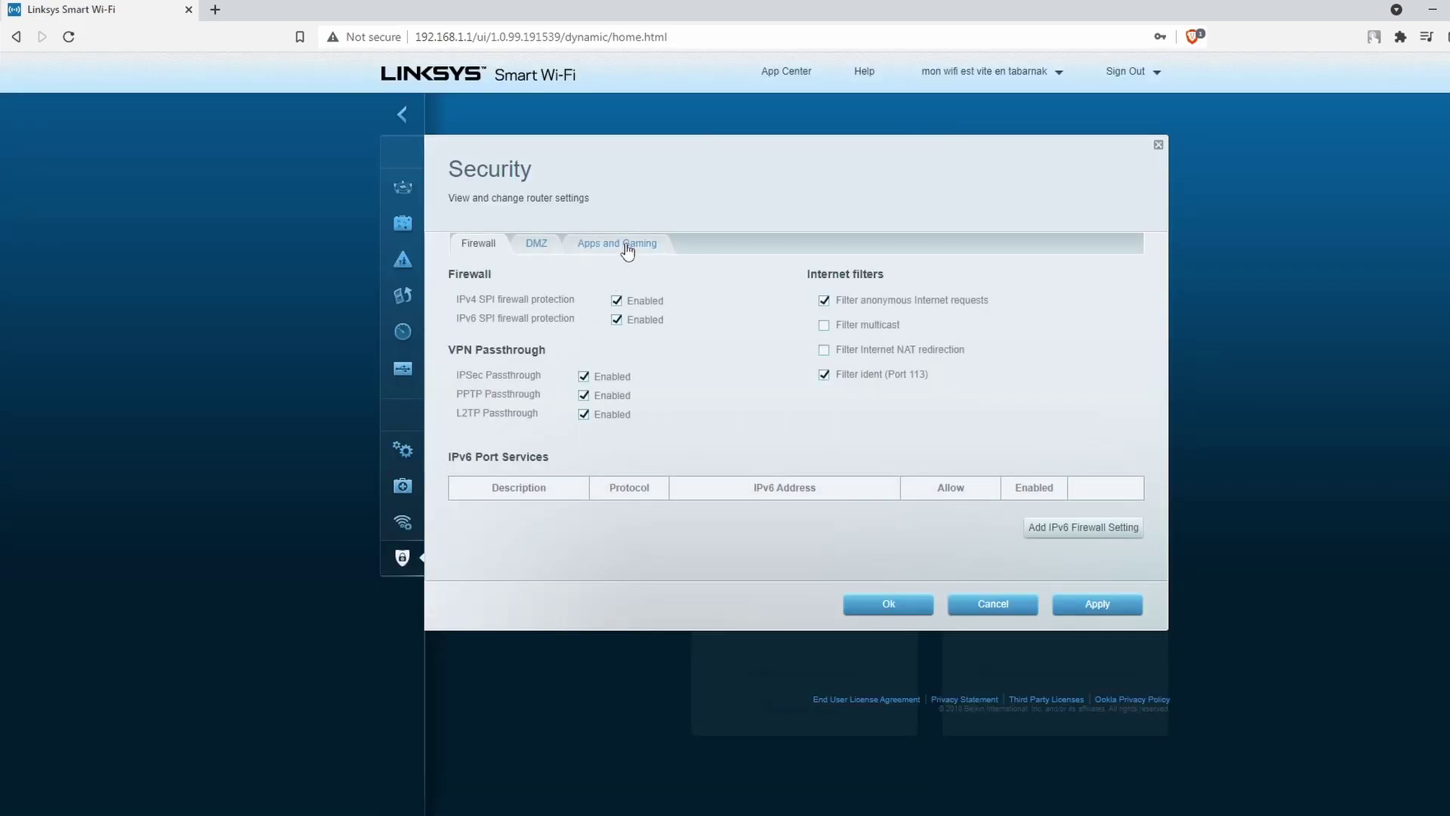
left_click(625, 245)
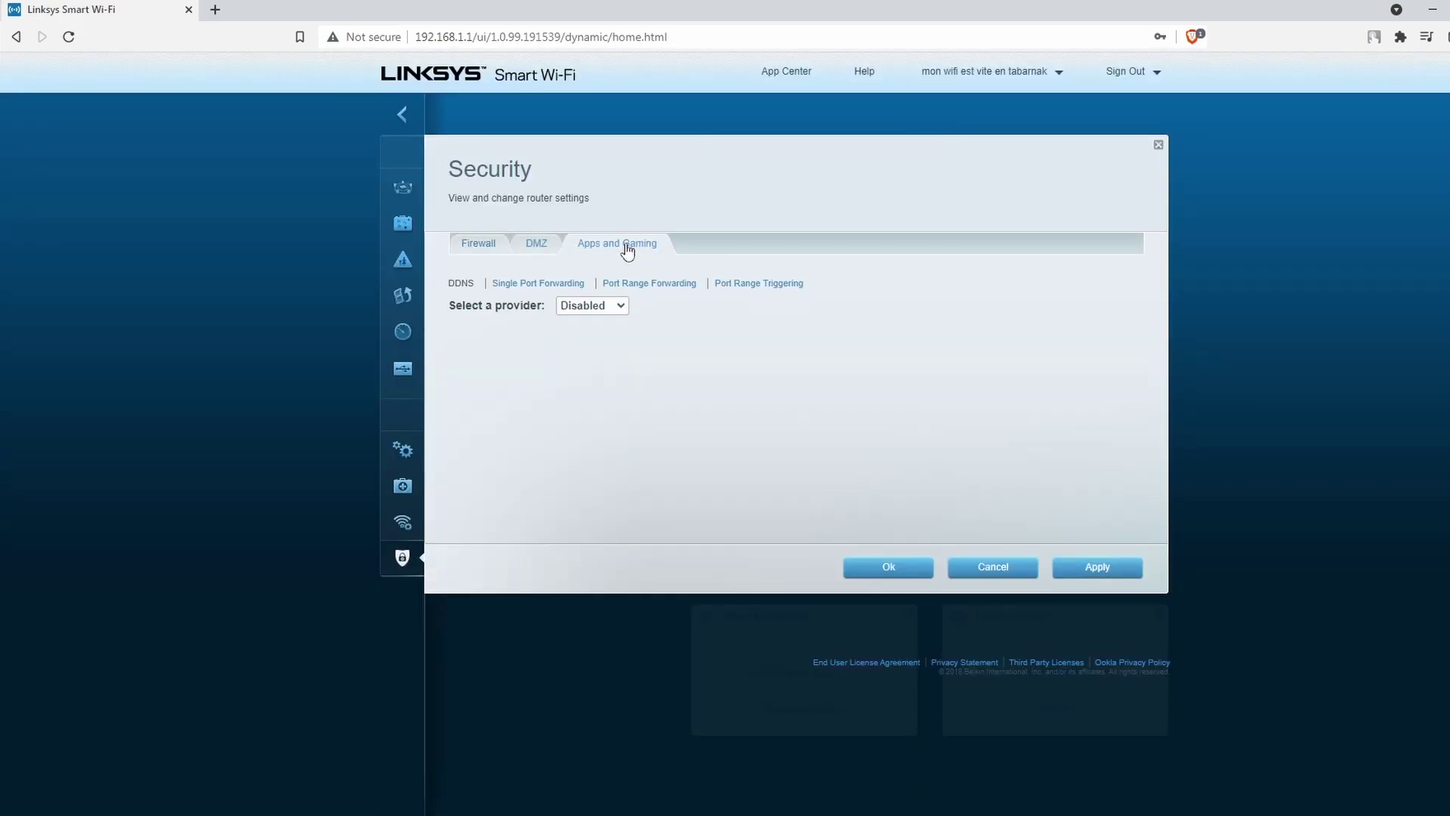
left_click(563, 284)
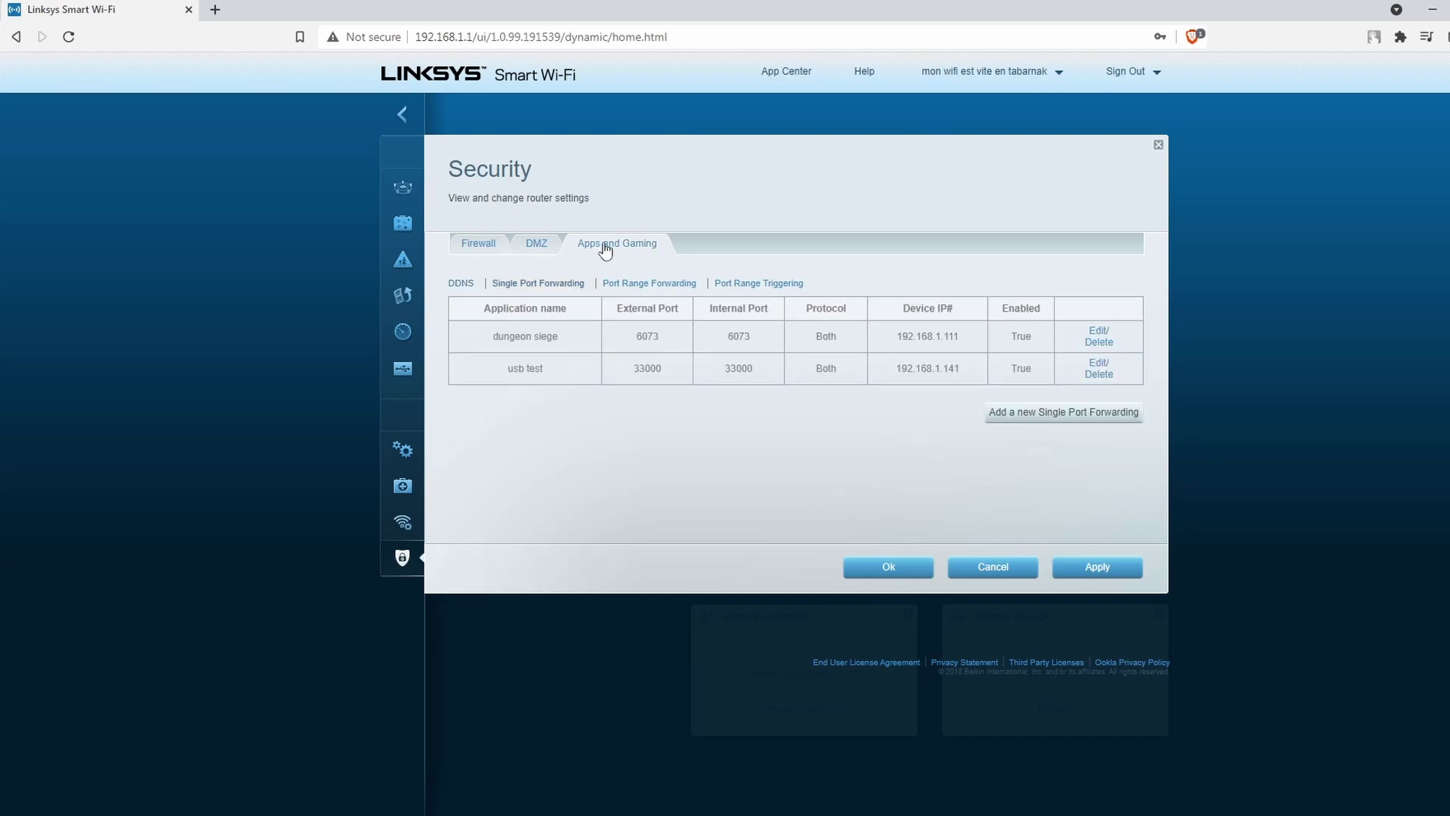
Add a rule named 'IP CAMERA' with external and internal port 8080.
left_click(1031, 414)
type("I")
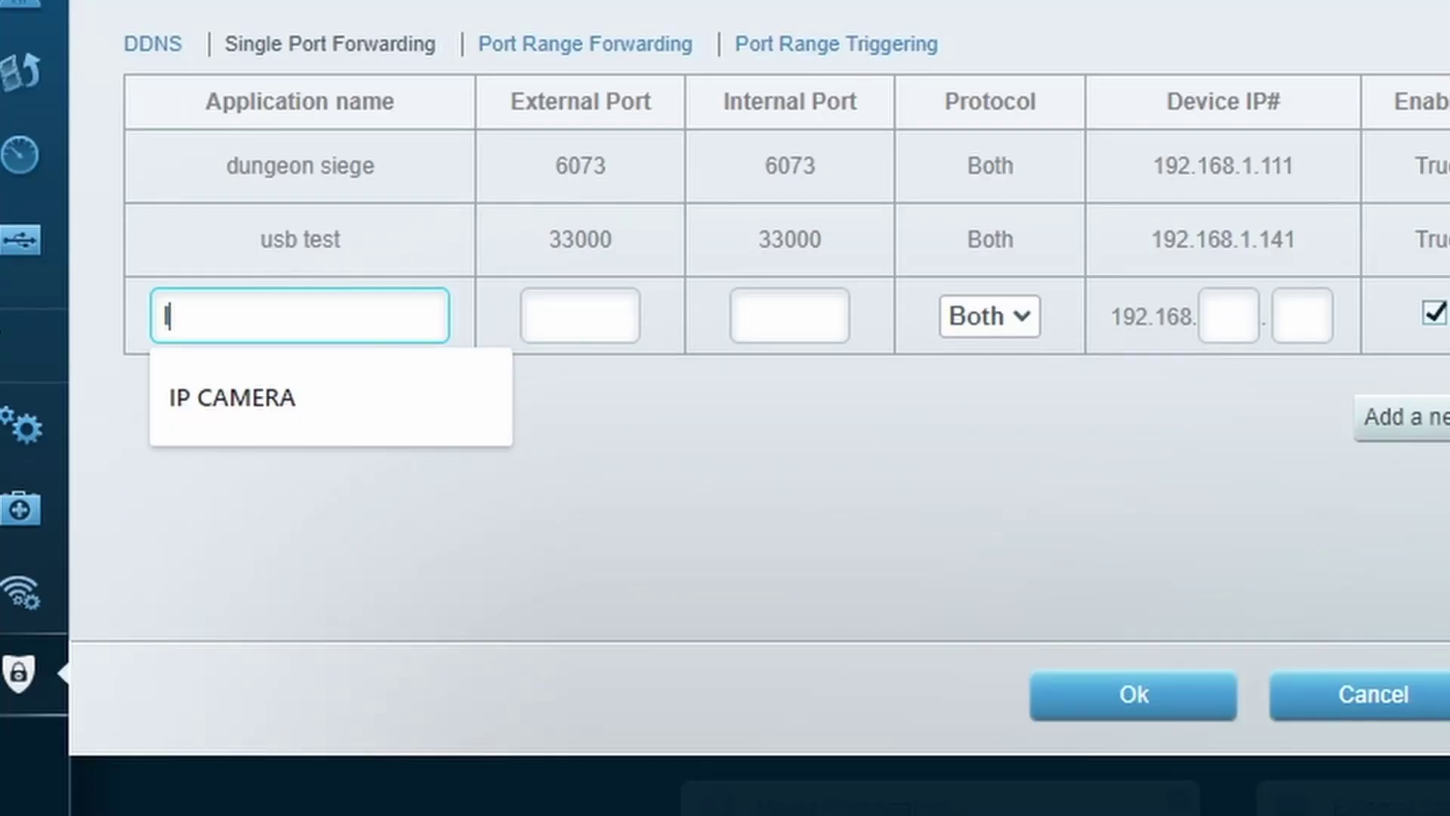
type("P CAMERA")
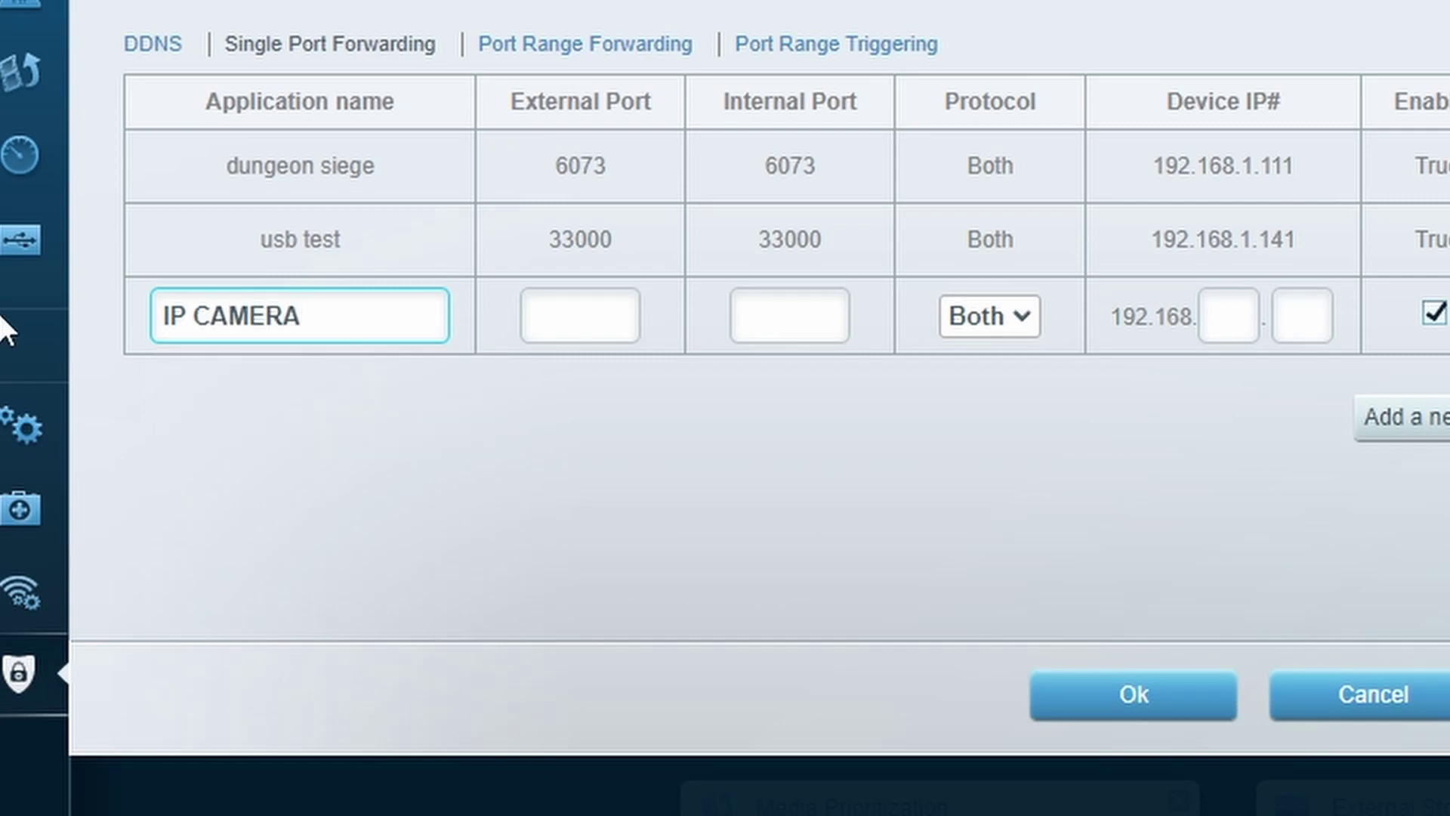
left_click(570, 317)
type("8080")
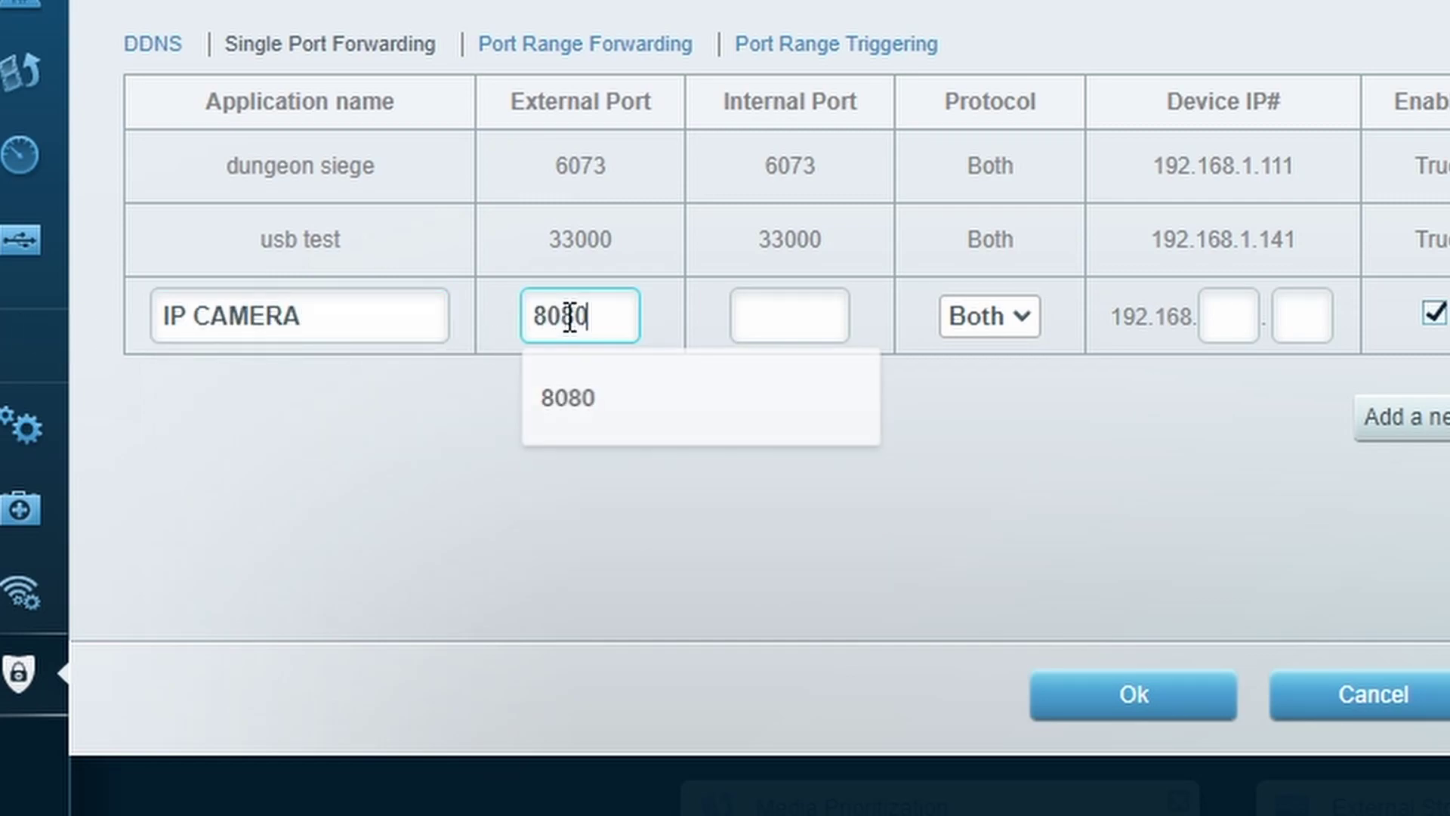
key("Tab")
type("8080")
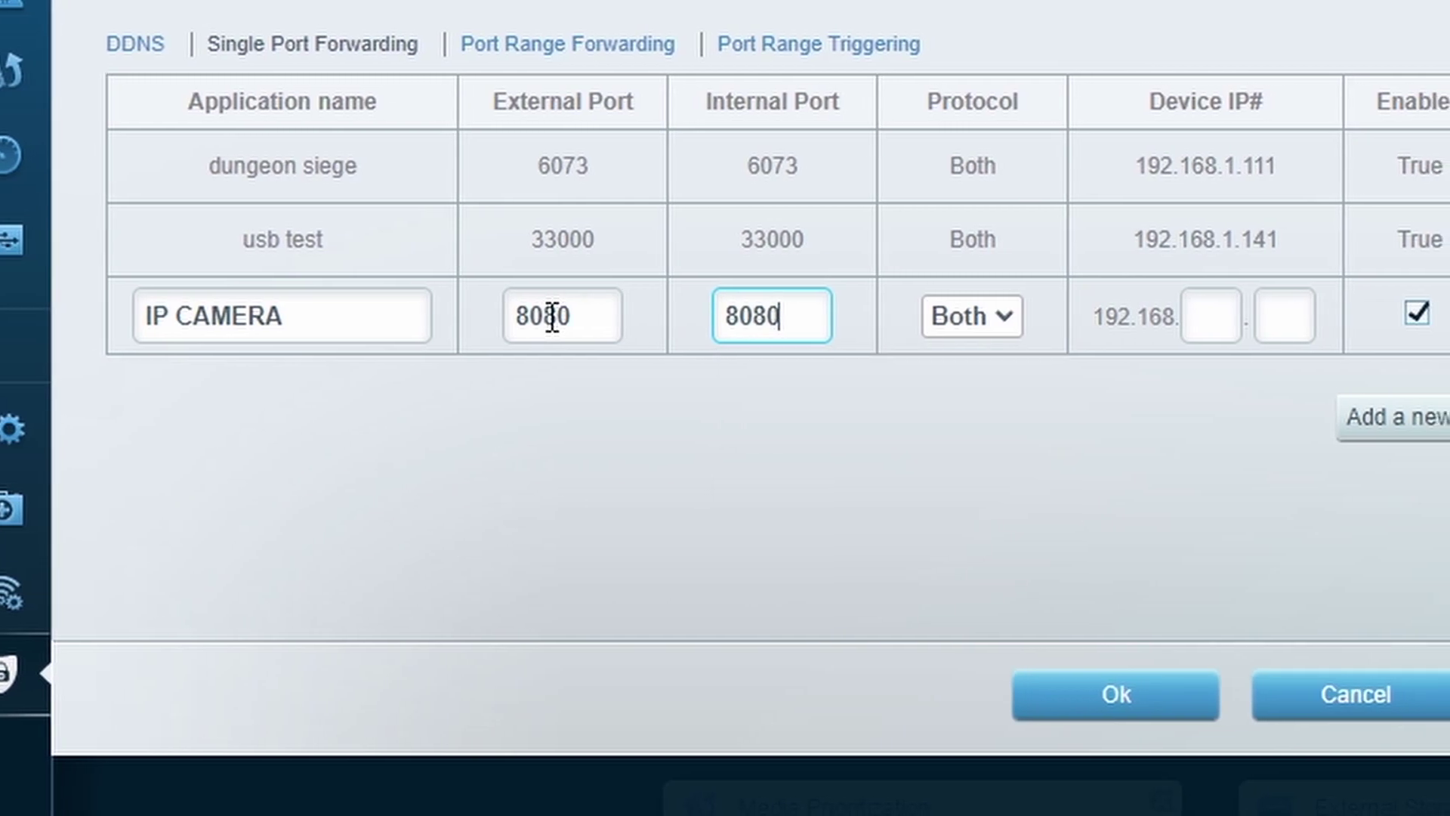
Set the rule's device IP to 192.168.1.131, apply it and close Security settings.
left_click(1225, 311)
type("1")
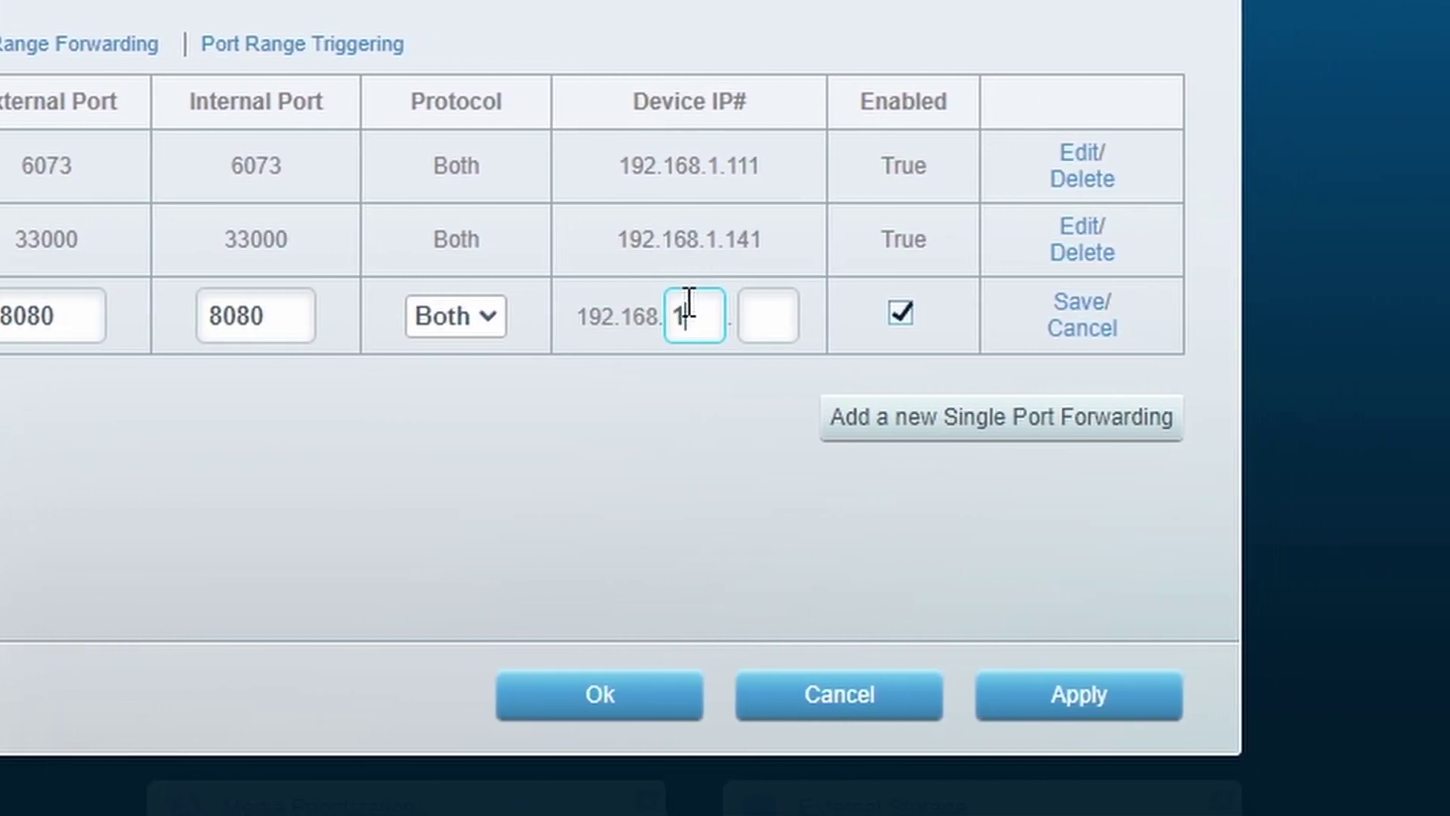
key("Tab")
type("131")
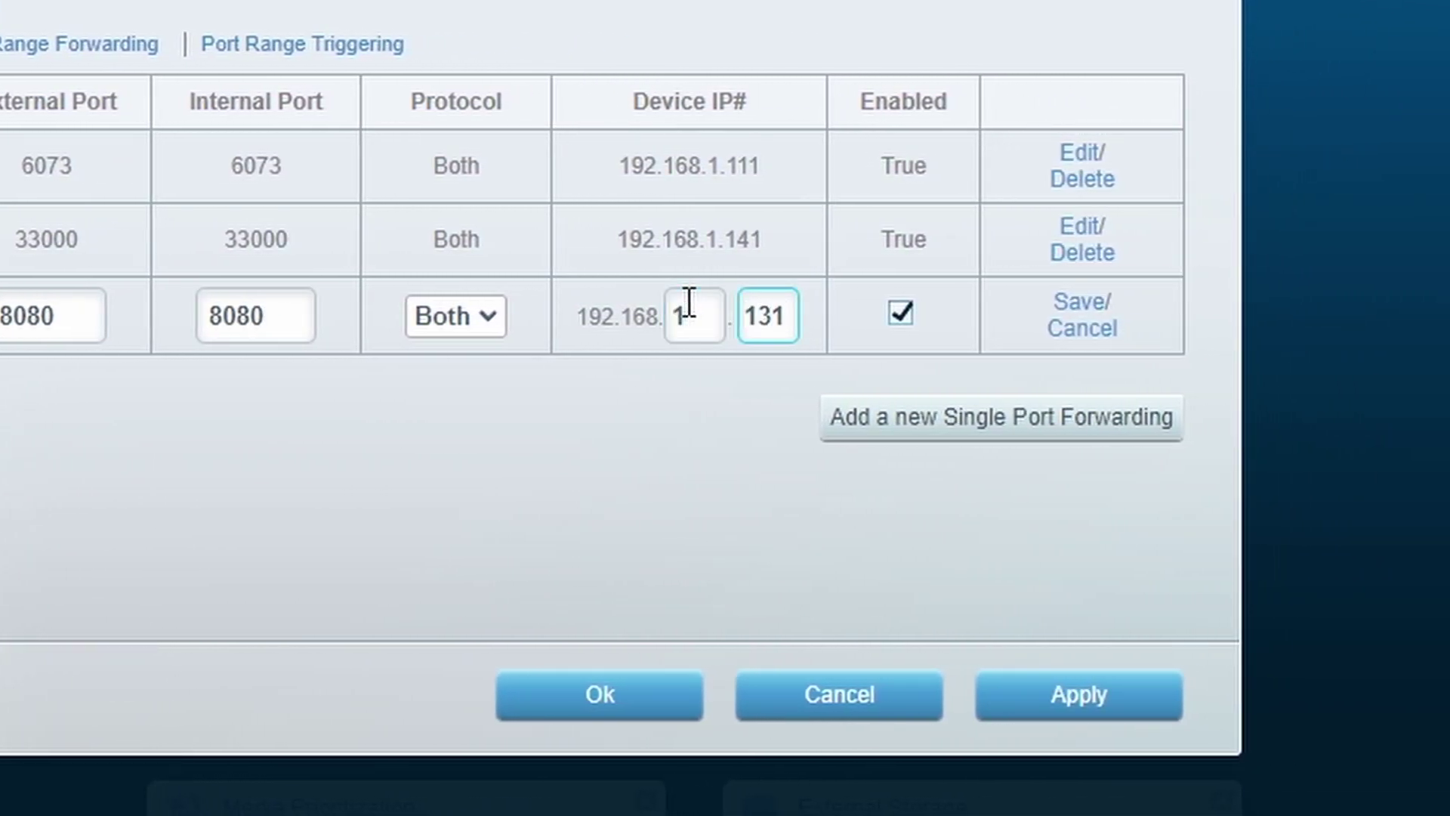
left_click(1068, 706)
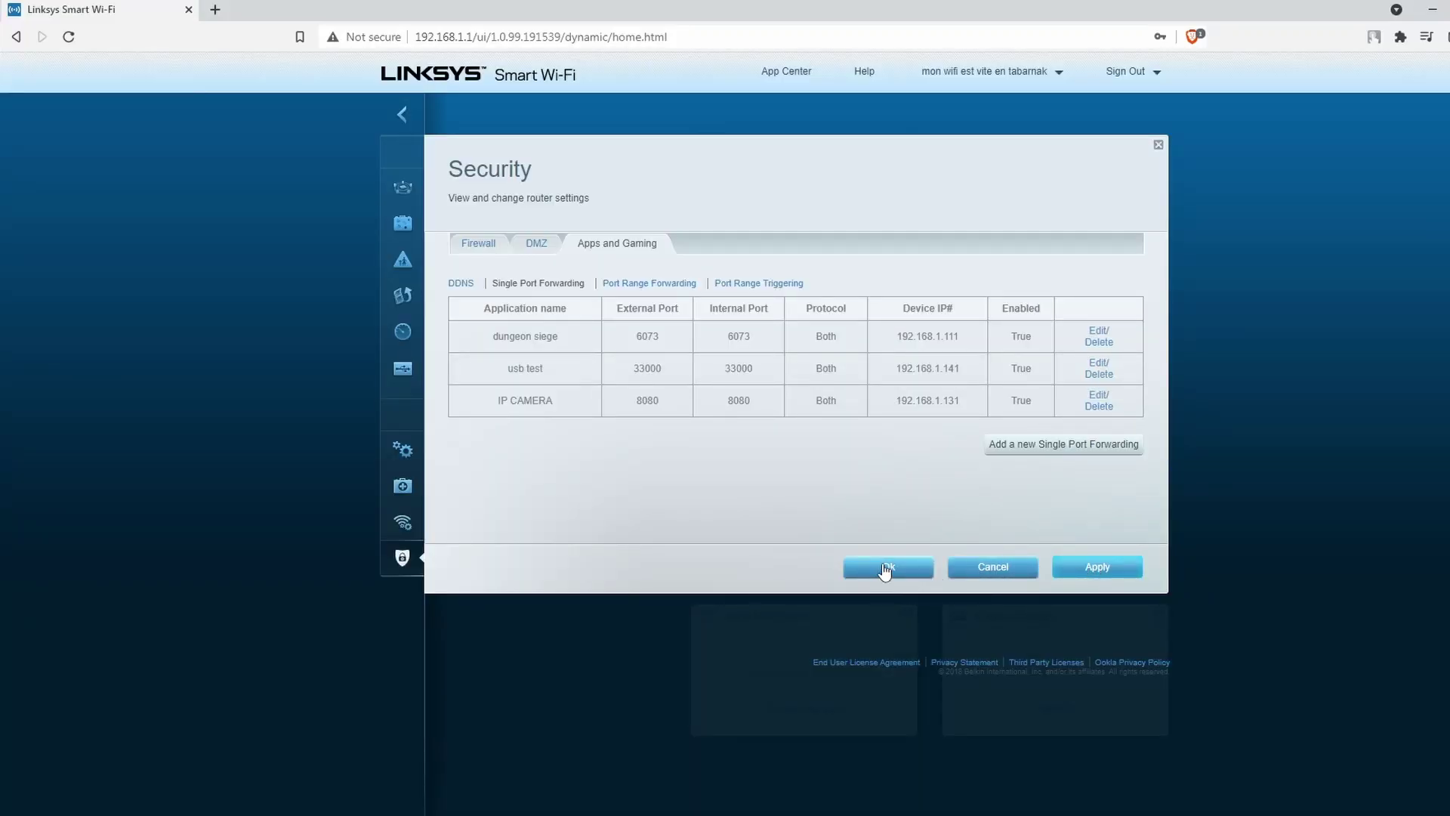
left_click(887, 568)
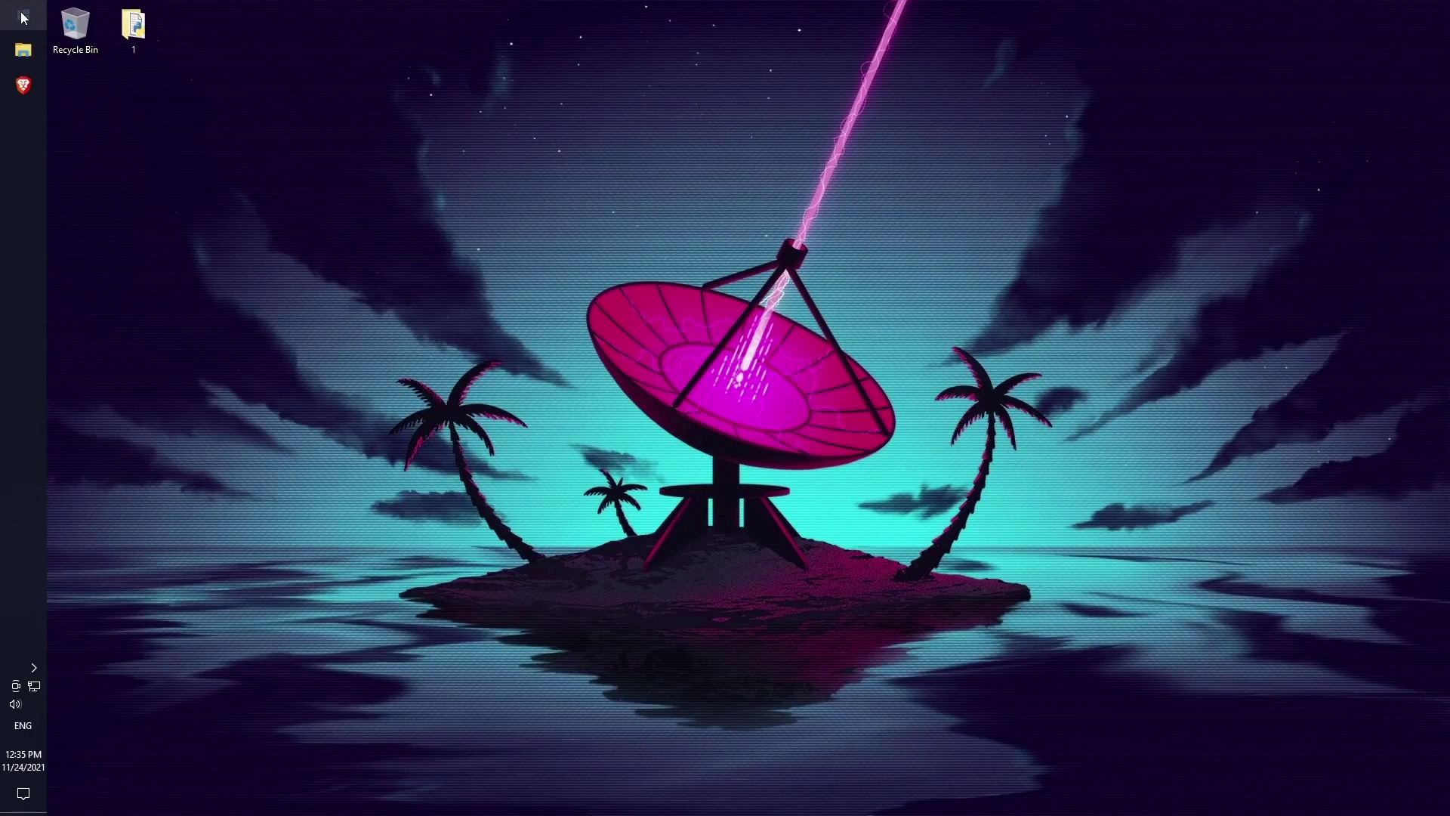
Open the Windows Start search to look for a program.
left_click(21, 16)
Launch OBS Studio and add a Browser source named 'webcam par ip'.
type("obs")
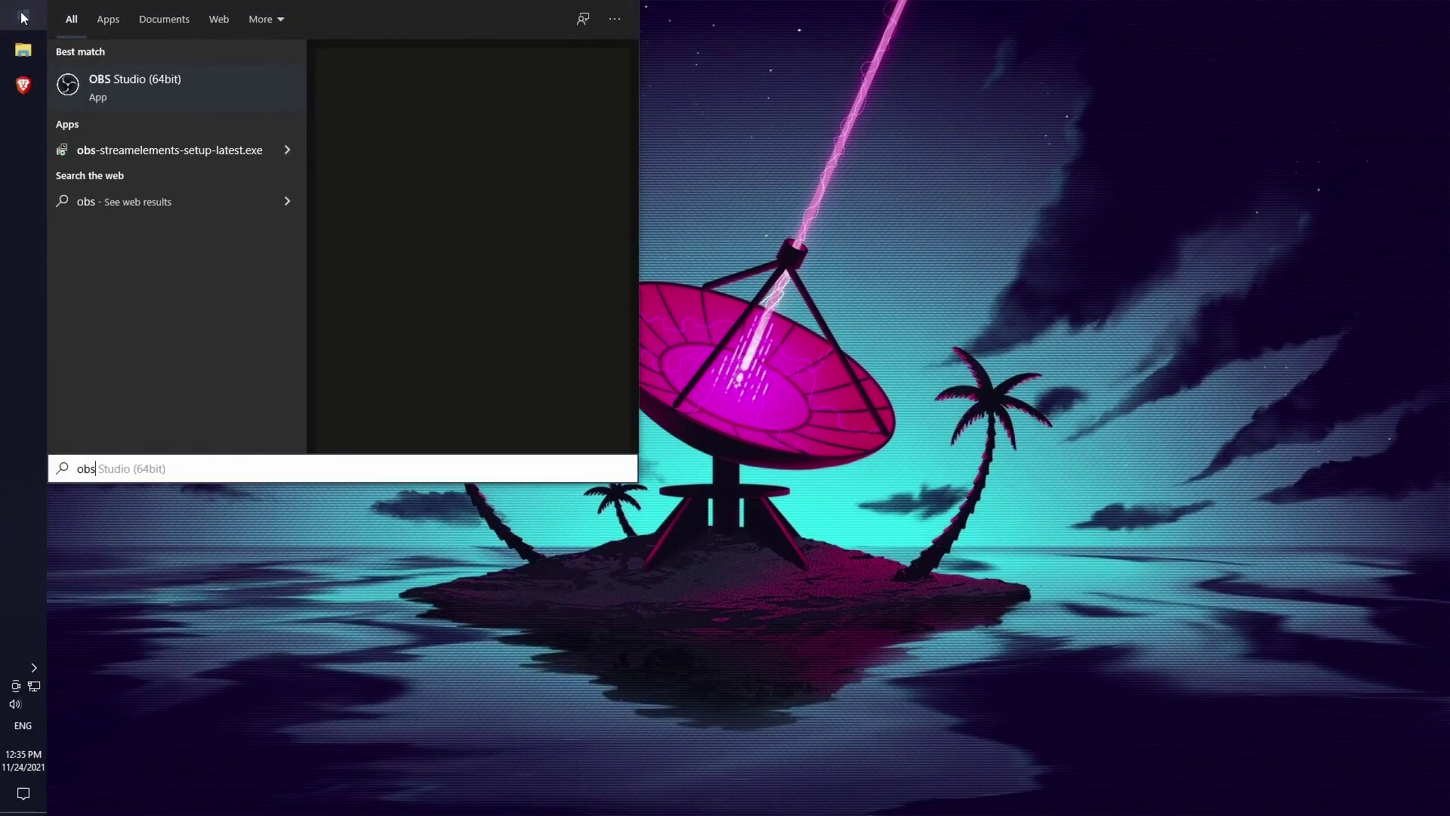
key("Return")
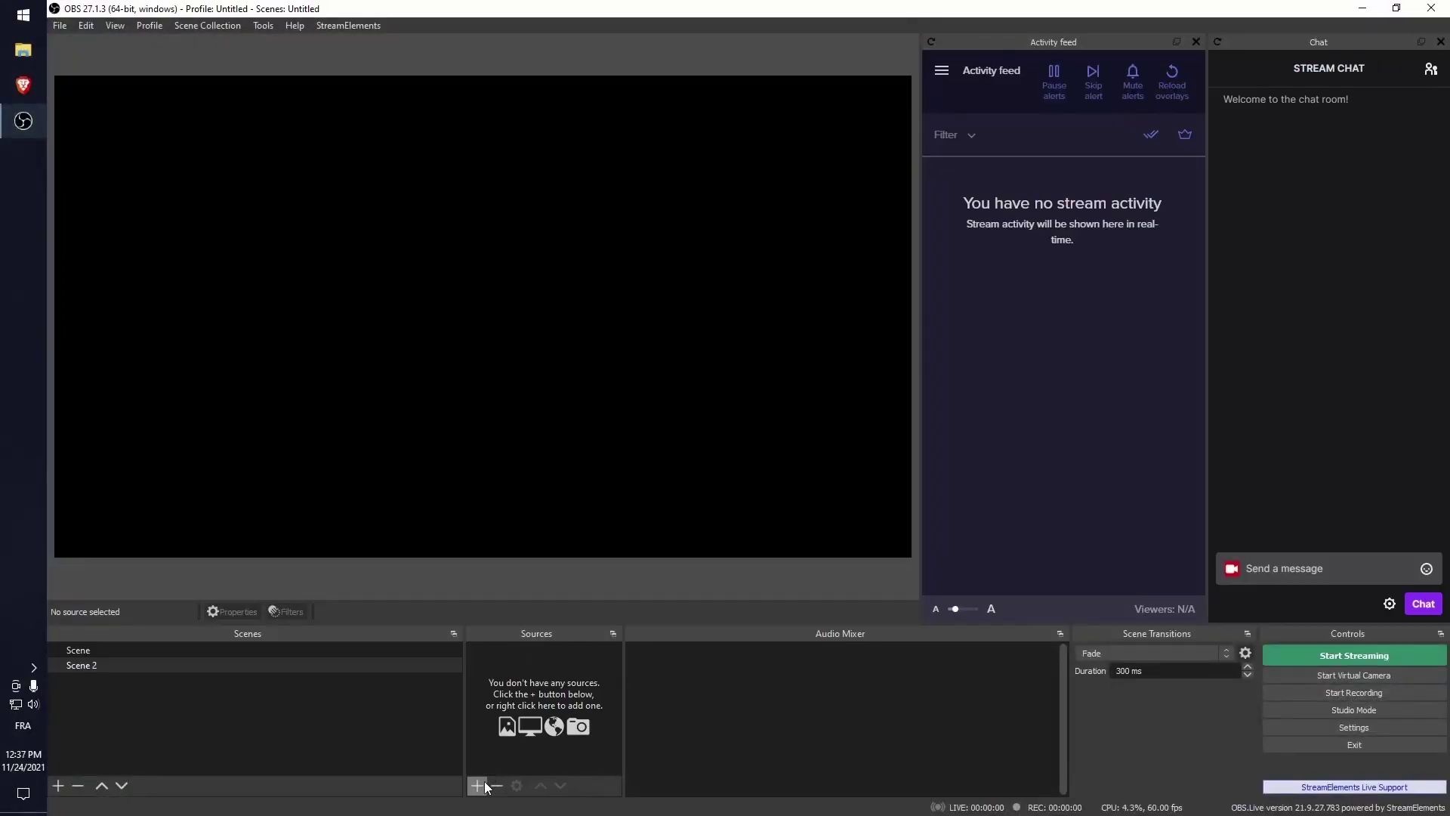
left_click(477, 786)
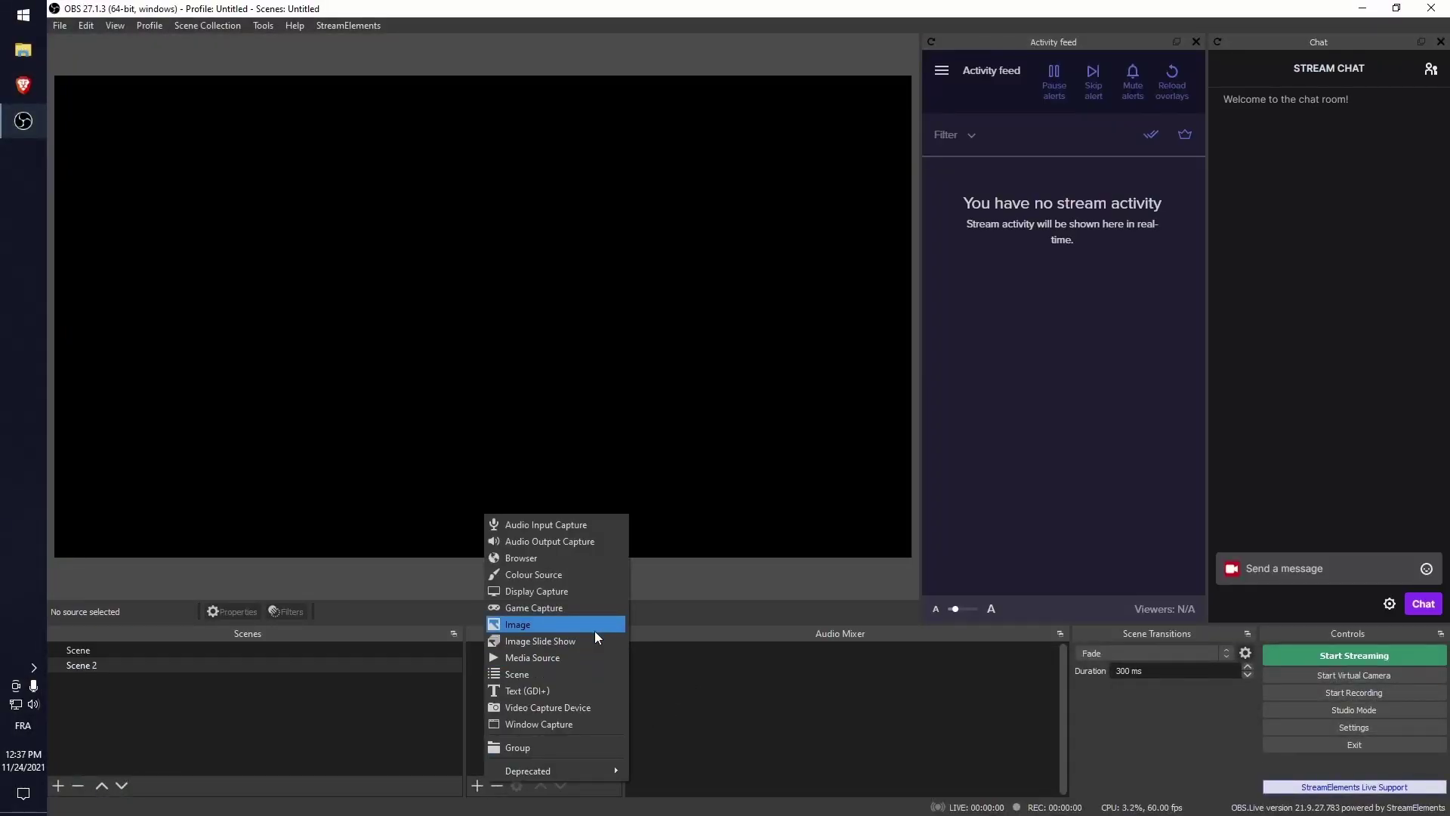
left_click(586, 563)
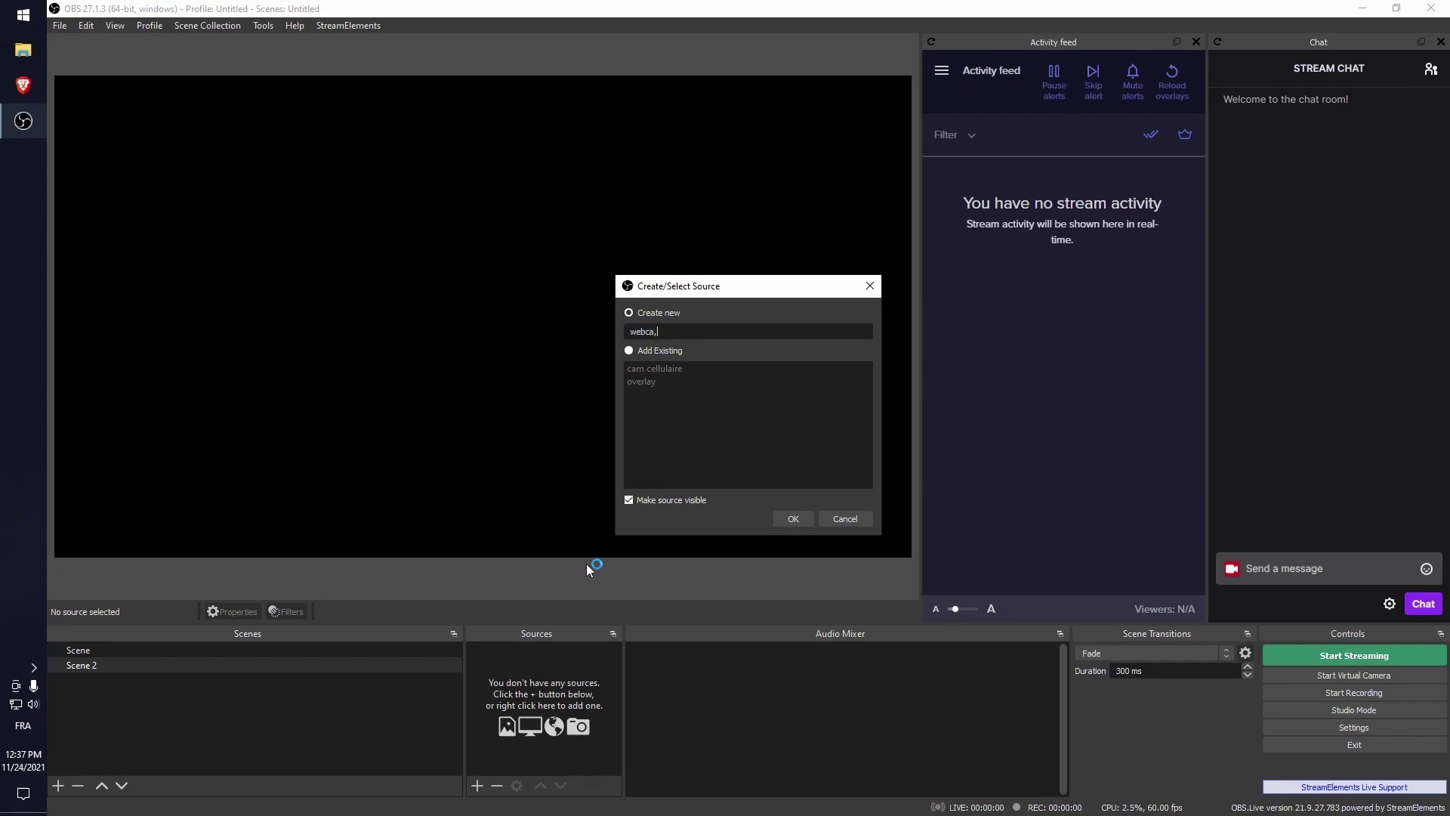
type("webcam par ip")
key("Return")
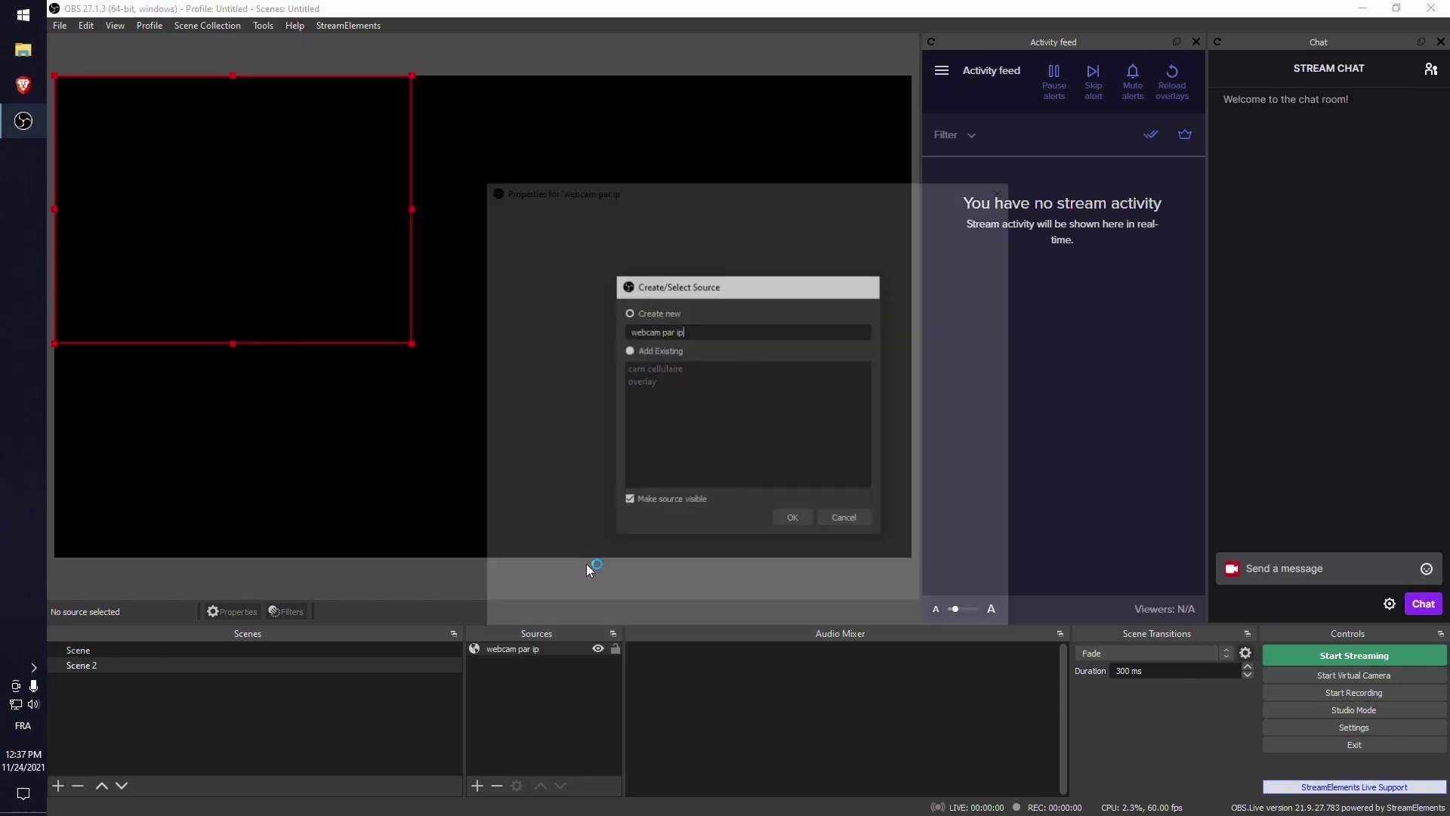
key("ctrl+a")
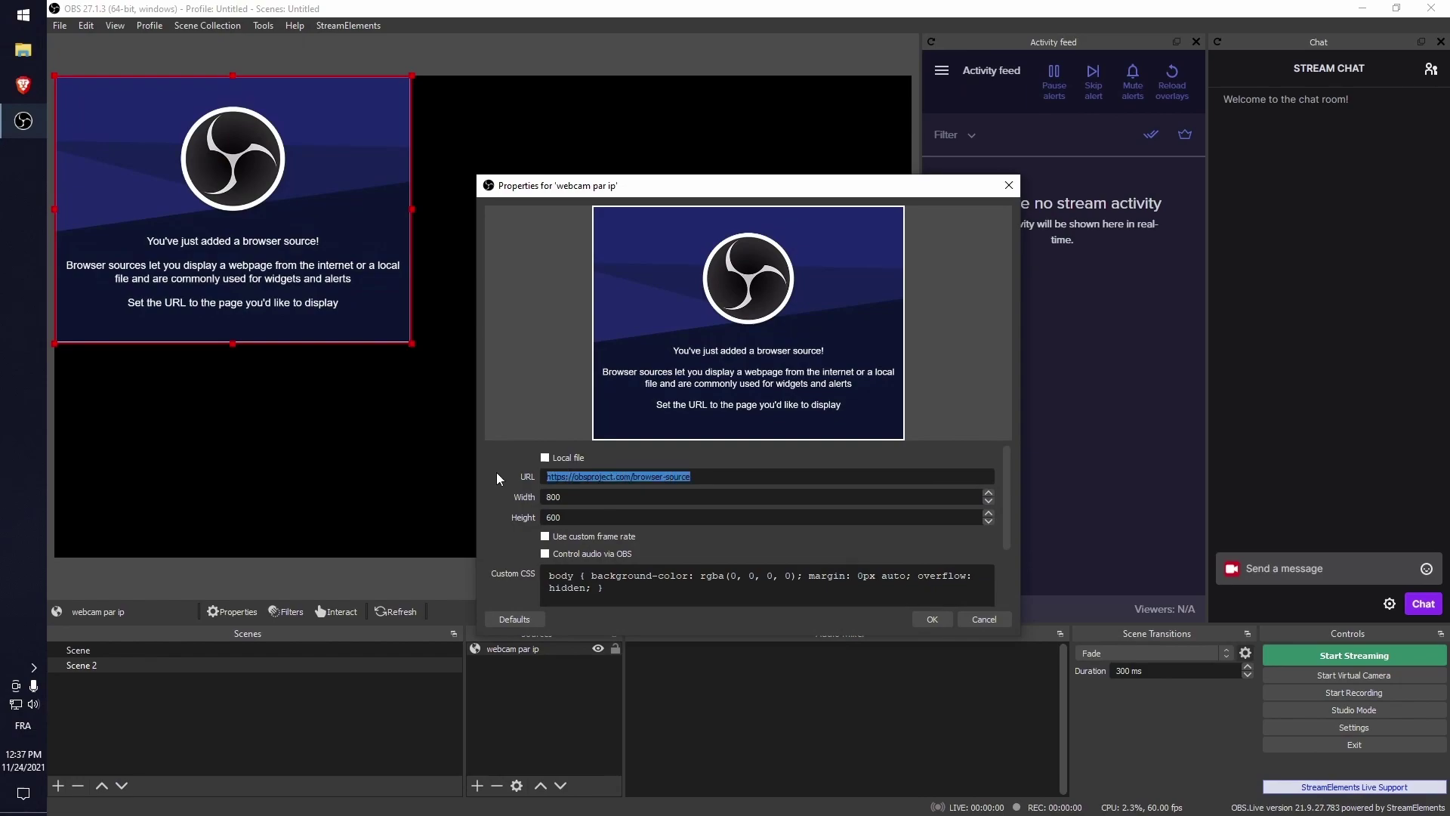
type("http:")
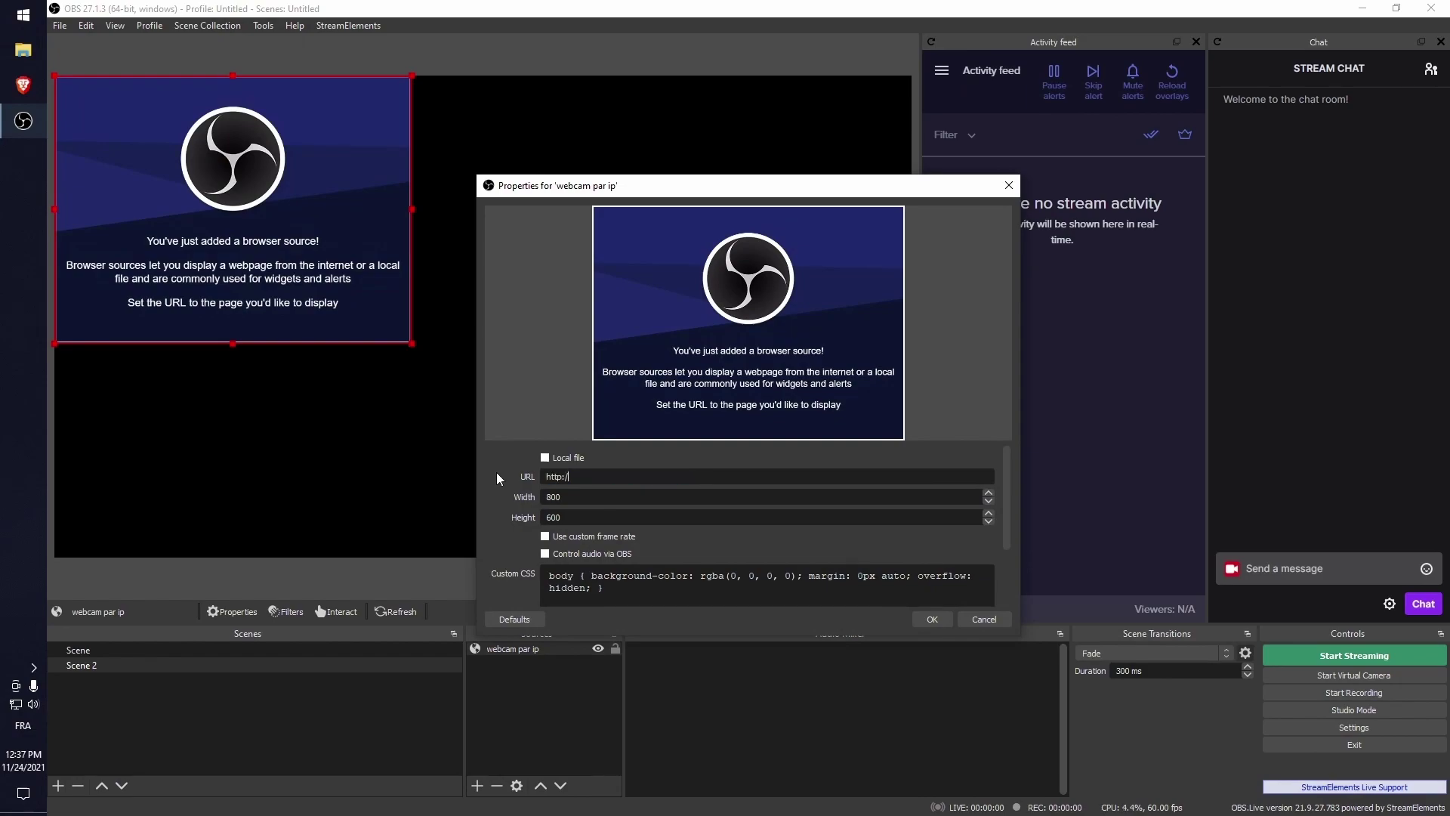
type("//")
type("74          211")
type(":808")
type("0")
type("/videofee")
type("d")
key("Tab")
type("1280")
key("Tab")
type("72")
left_click(933, 620)
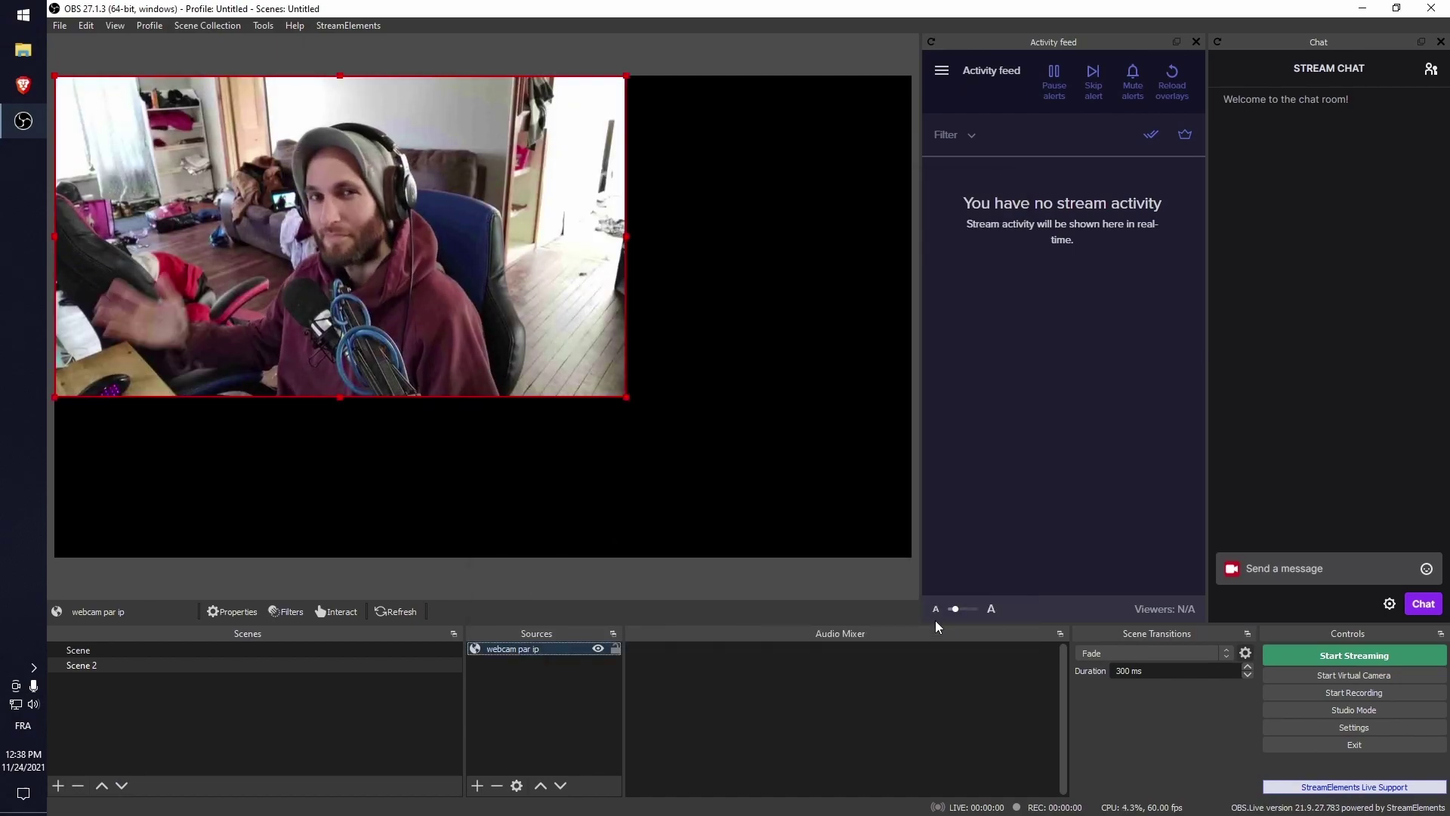
Fit the webcam source to the canvas with Ctrl+F and check the phone's video quality.
key("ctrl+f")
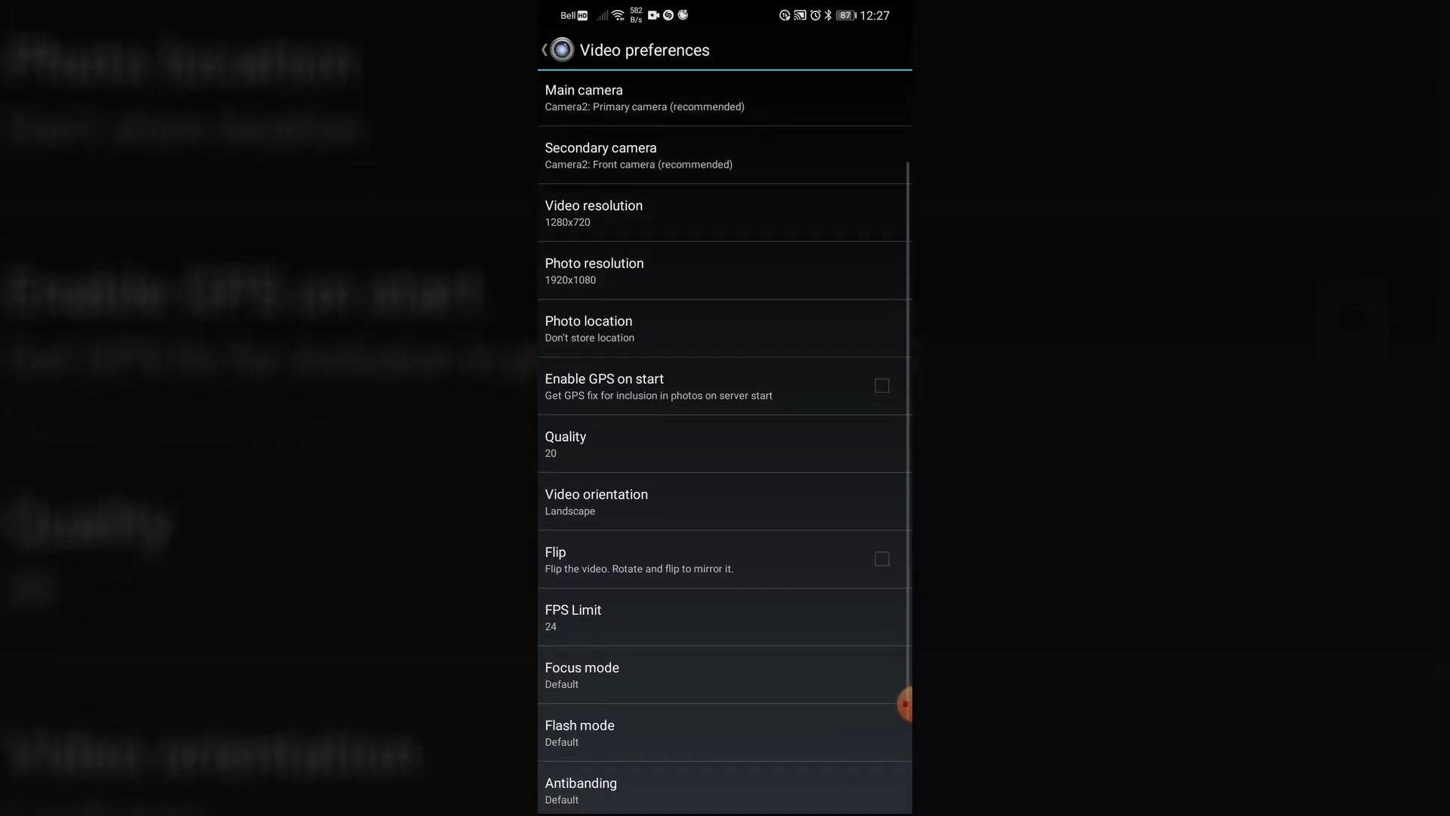
scroll(725, 453, "down", 1)
left_click(637, 408)
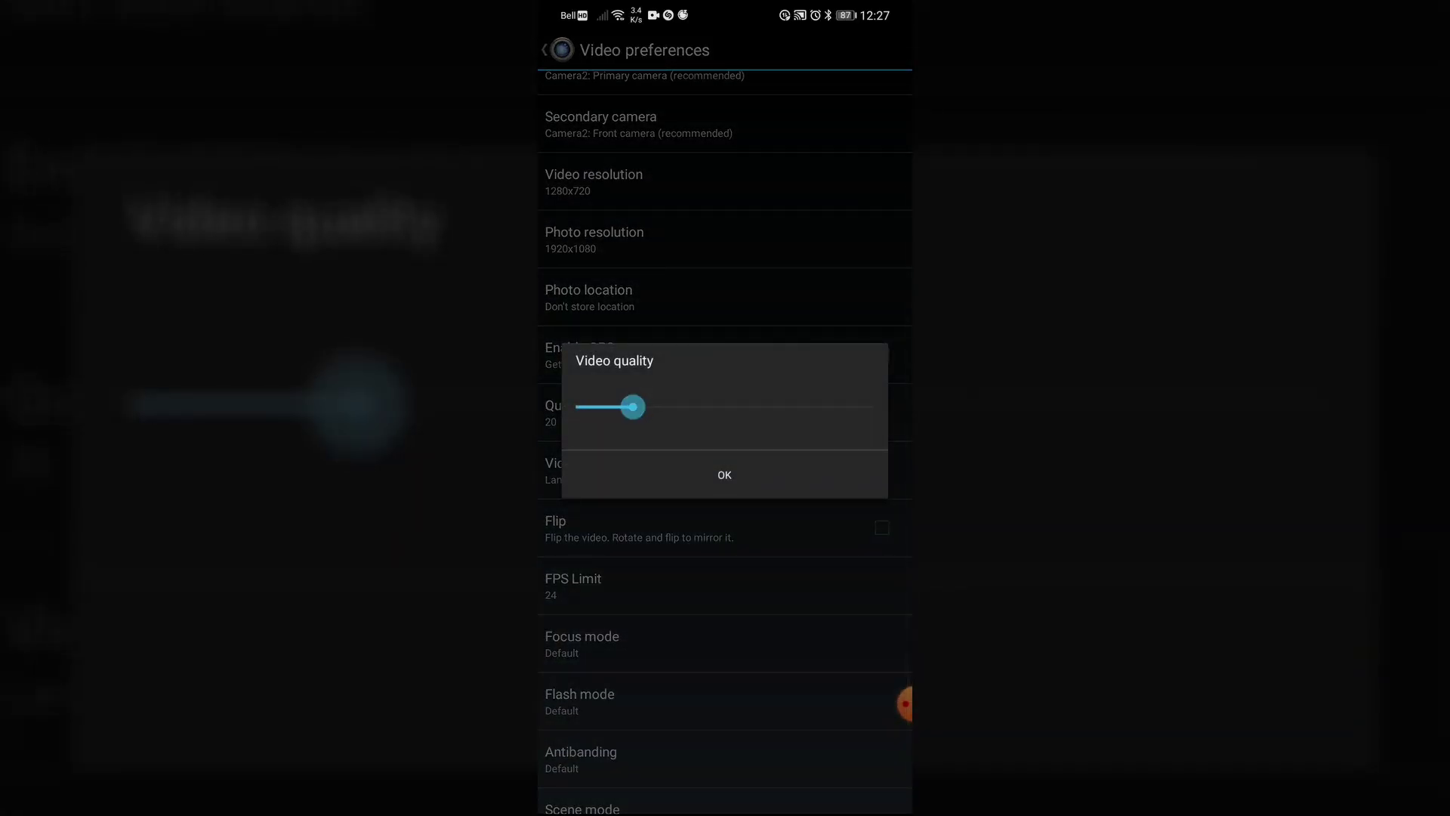
key("Escape")
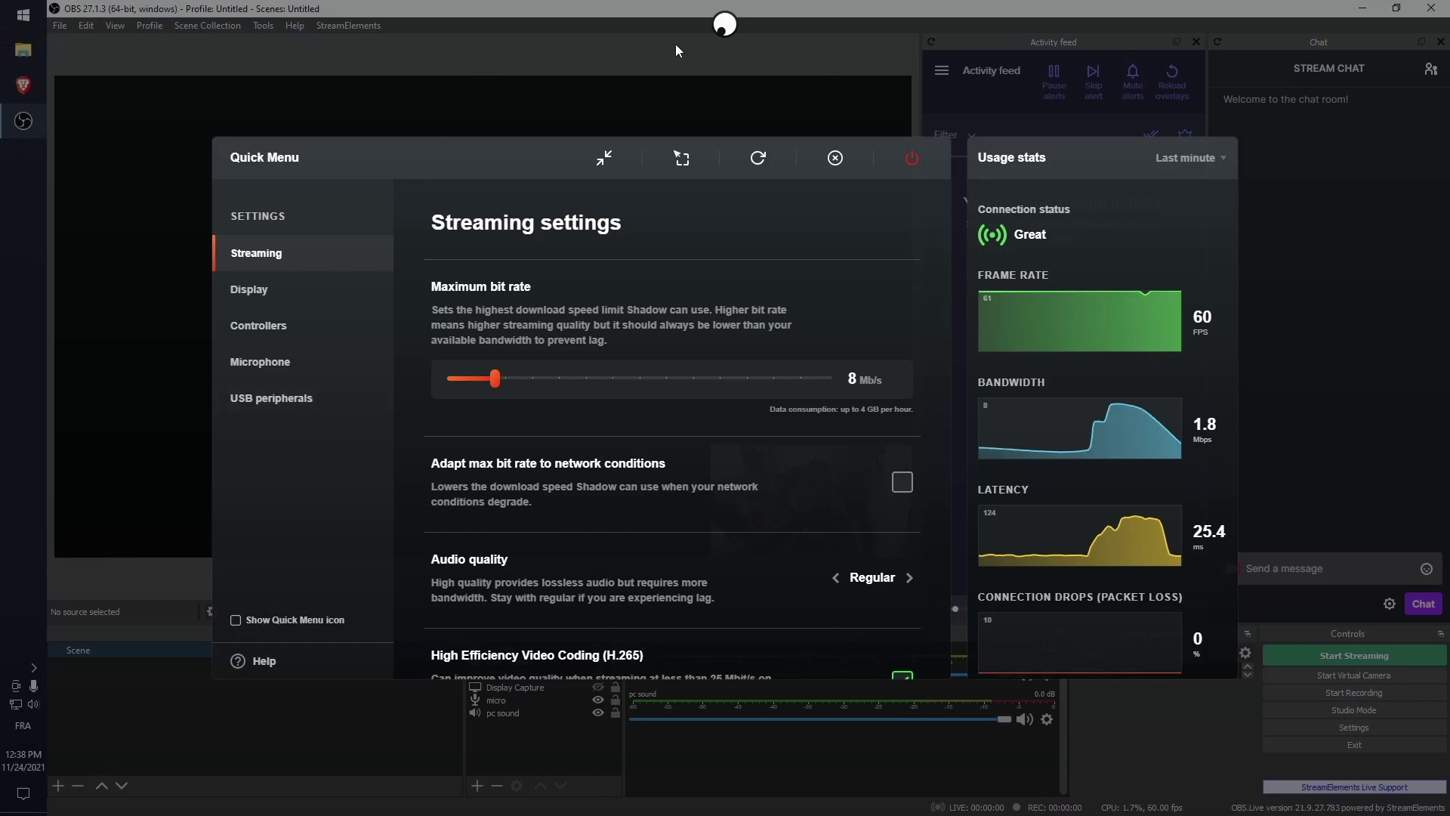
Return to OBS and select the micro source's Sync Offset in Advanced Audio Properties.
left_click(714, 28)
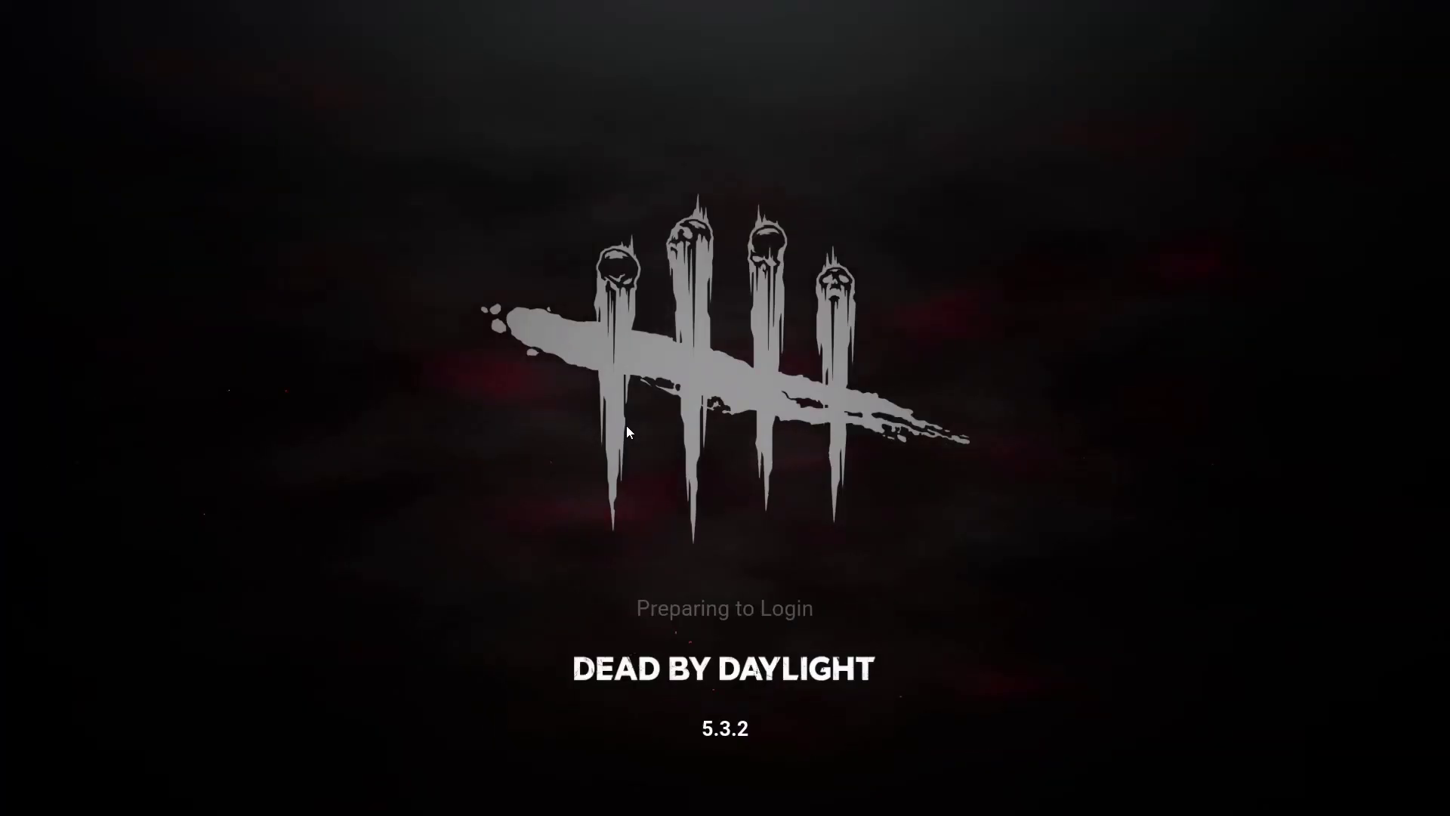
key("alt+Tab")
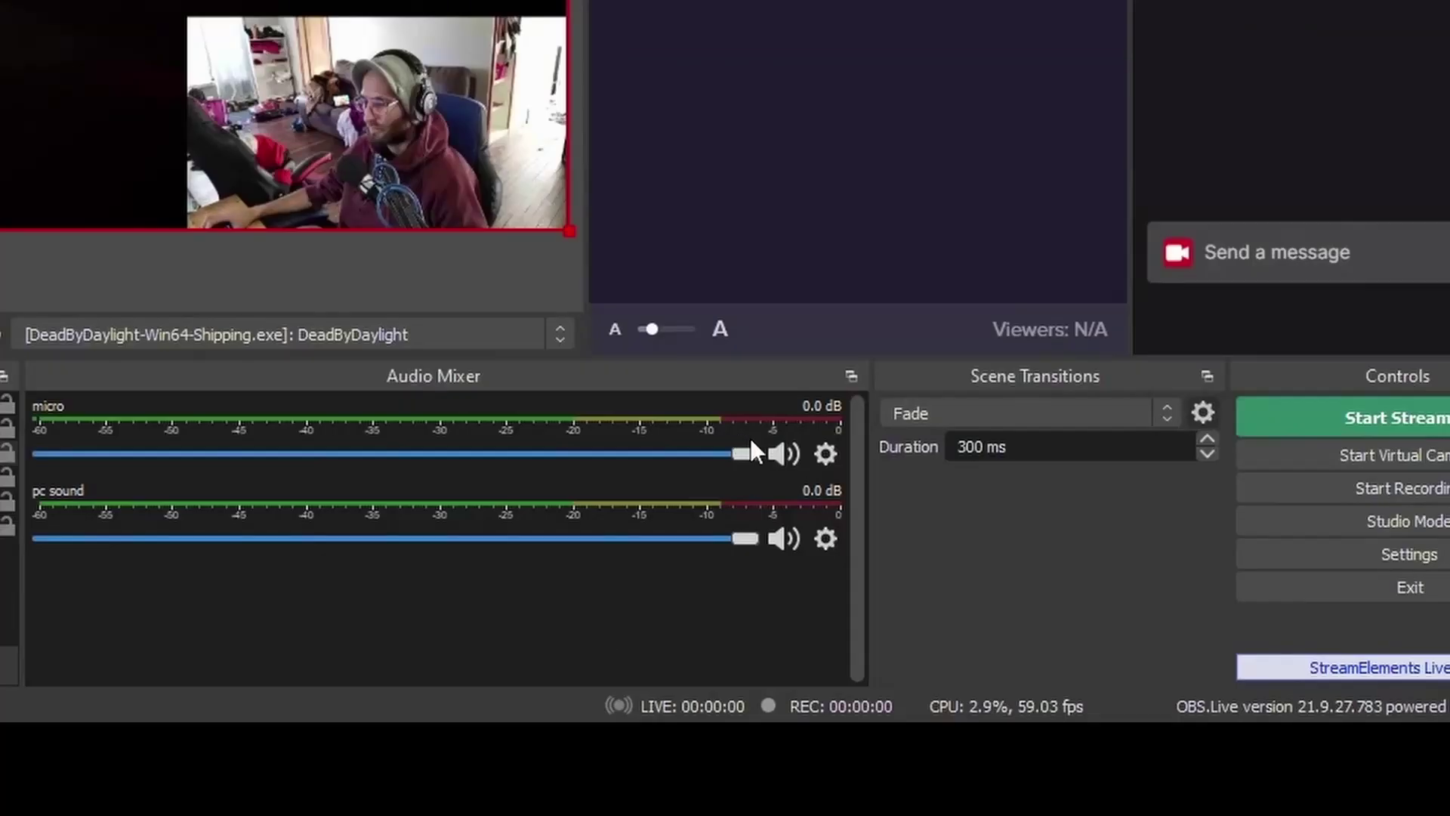
left_click(835, 461)
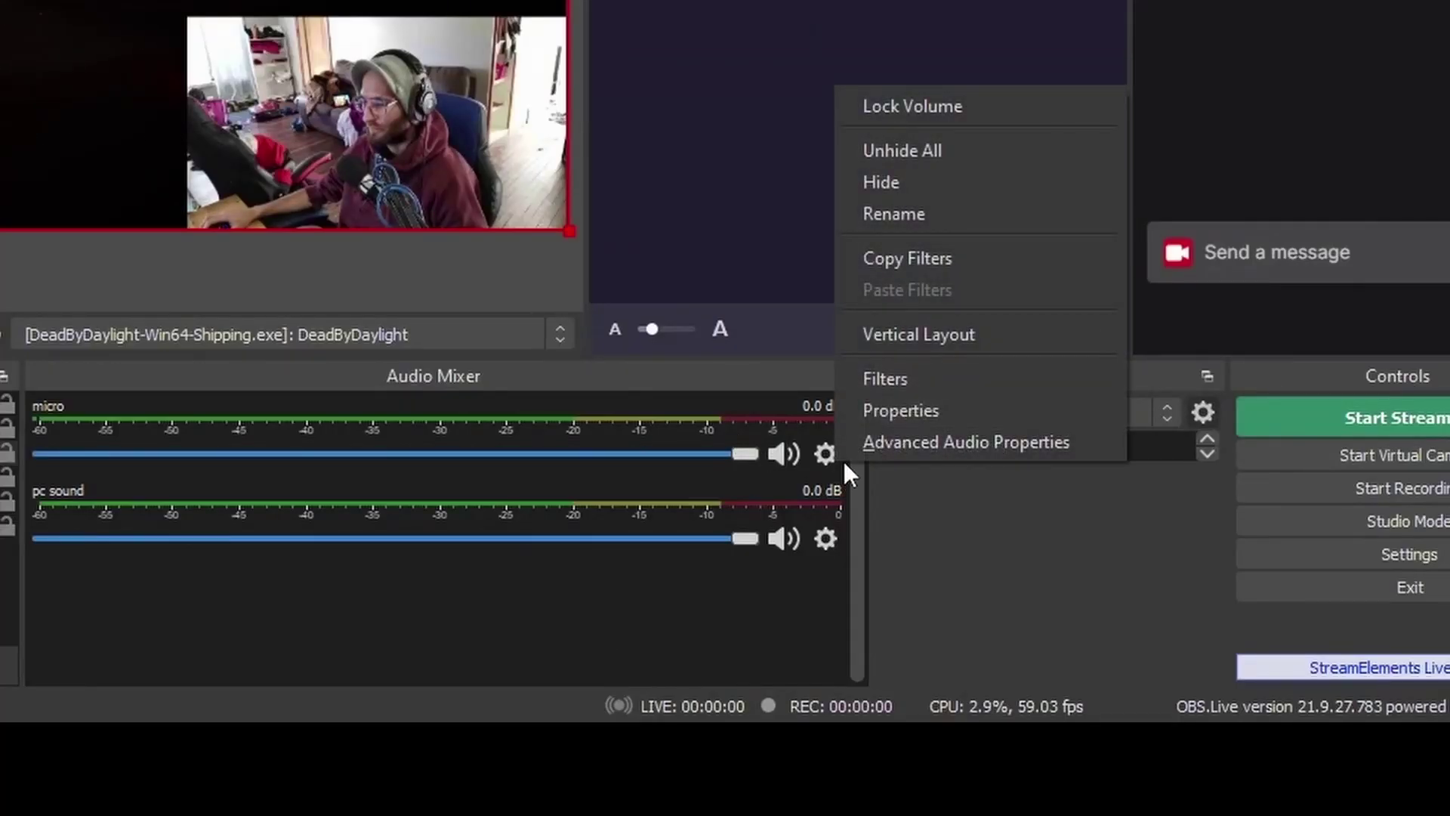
left_click(917, 442)
left_click_drag(898, 385, 811, 382)
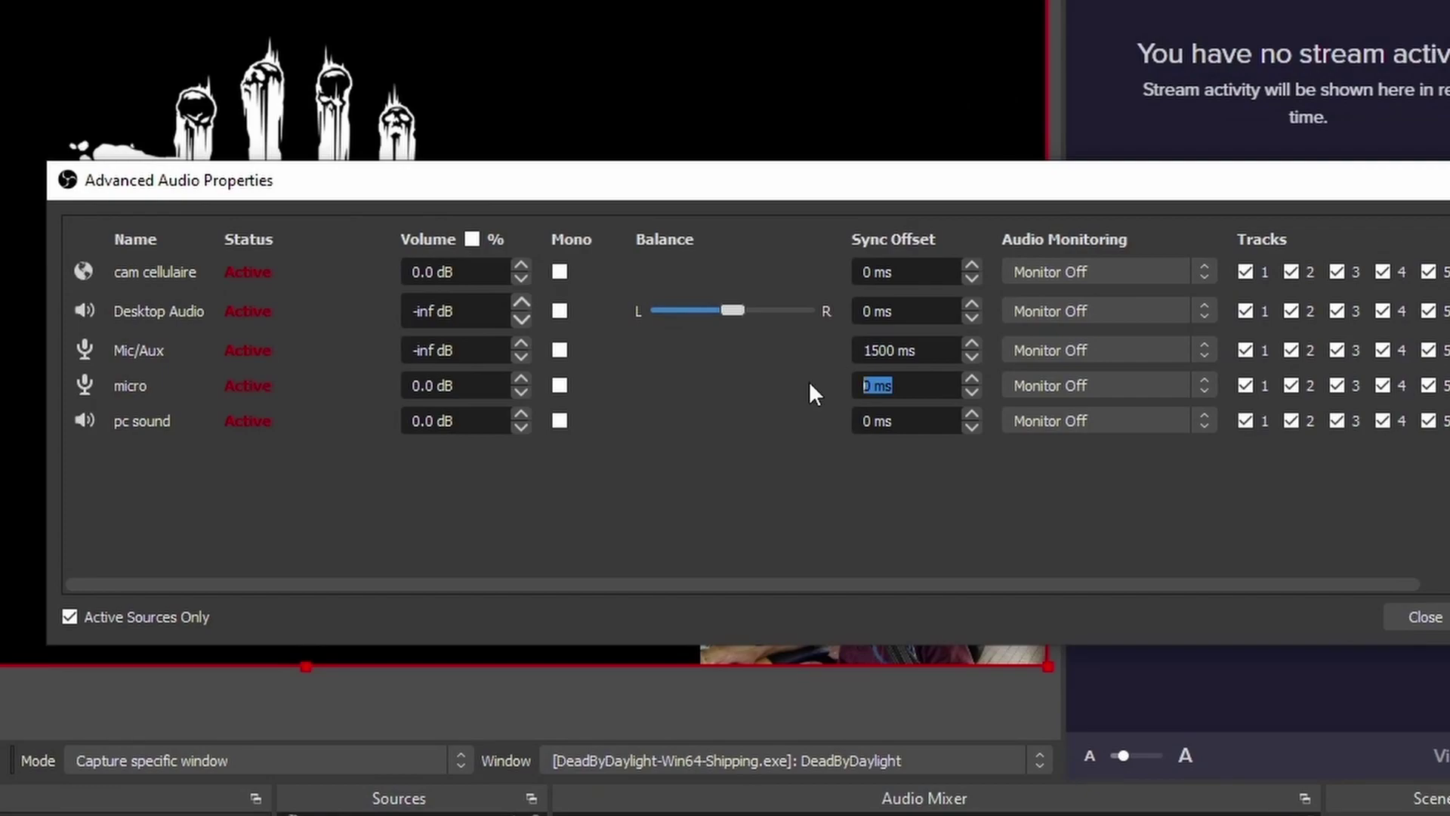